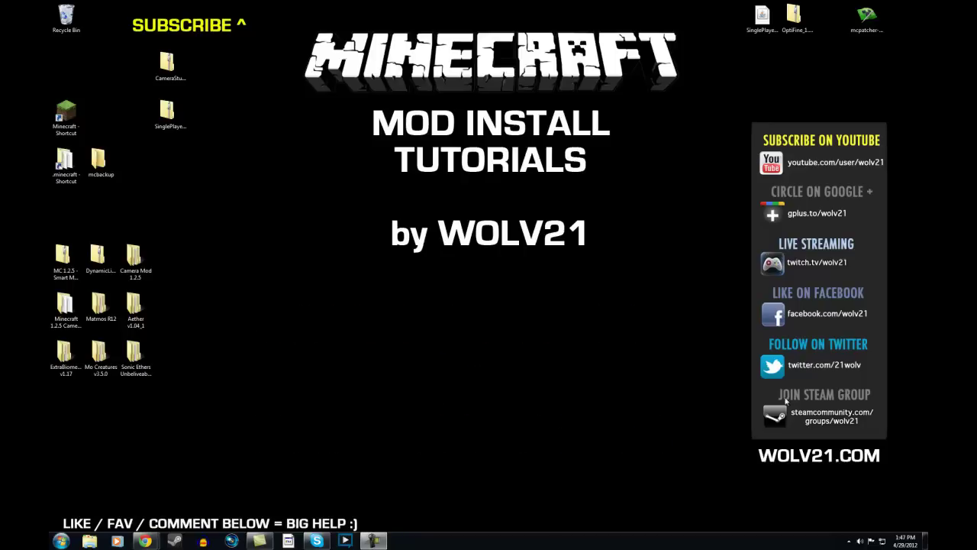
# Open the .minecraft folder inside the Roaming application data folder by running %appdata%.
pyautogui.click(61, 542)
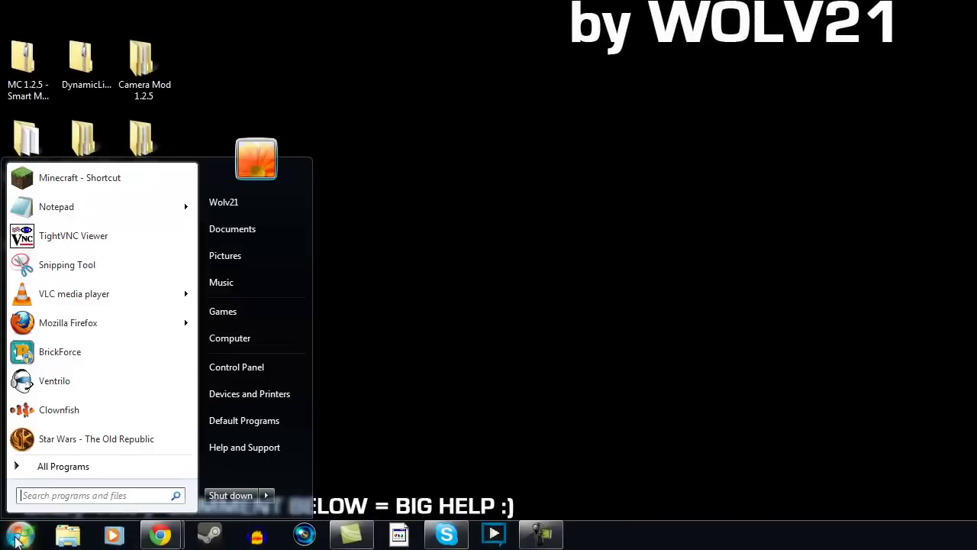
pyautogui.click(67, 497)
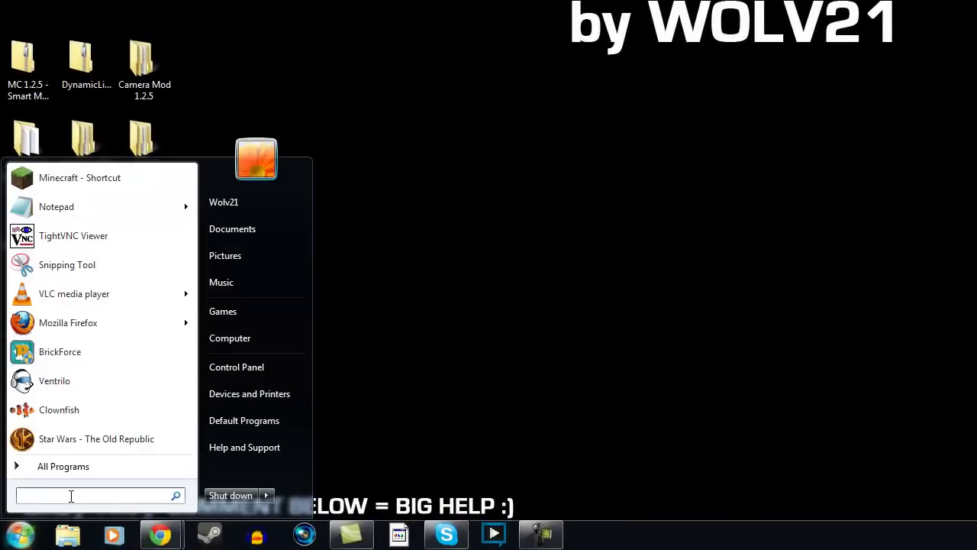
pyautogui.write('%')
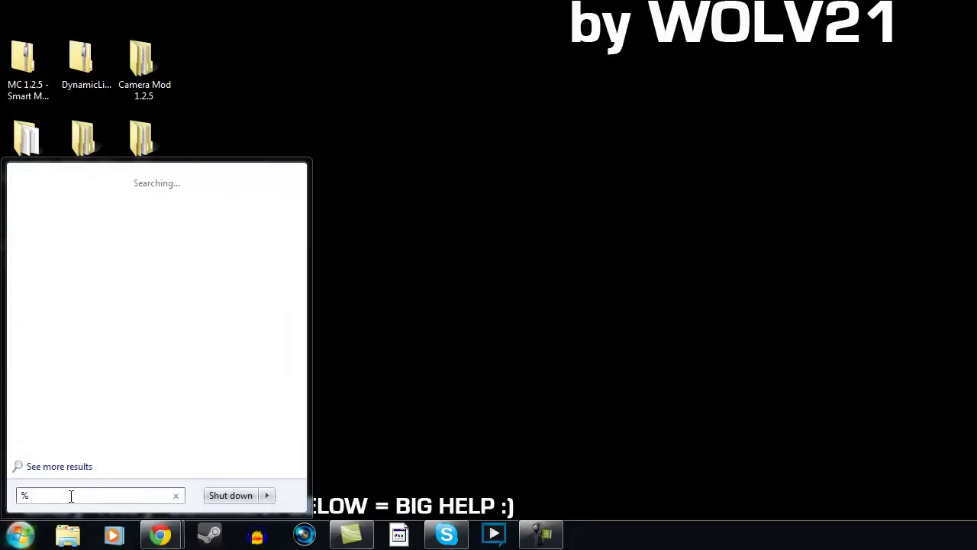
pyautogui.write('app')
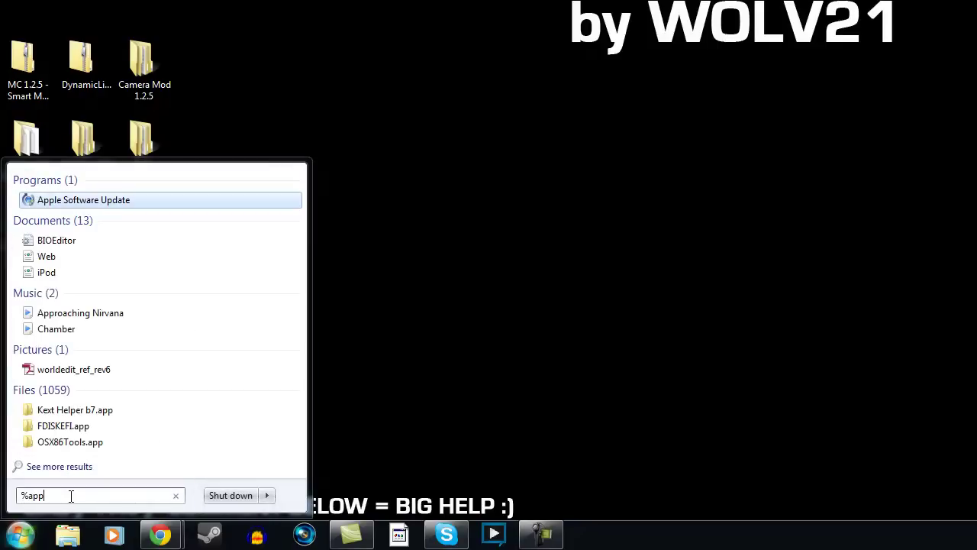
pyautogui.write('data')
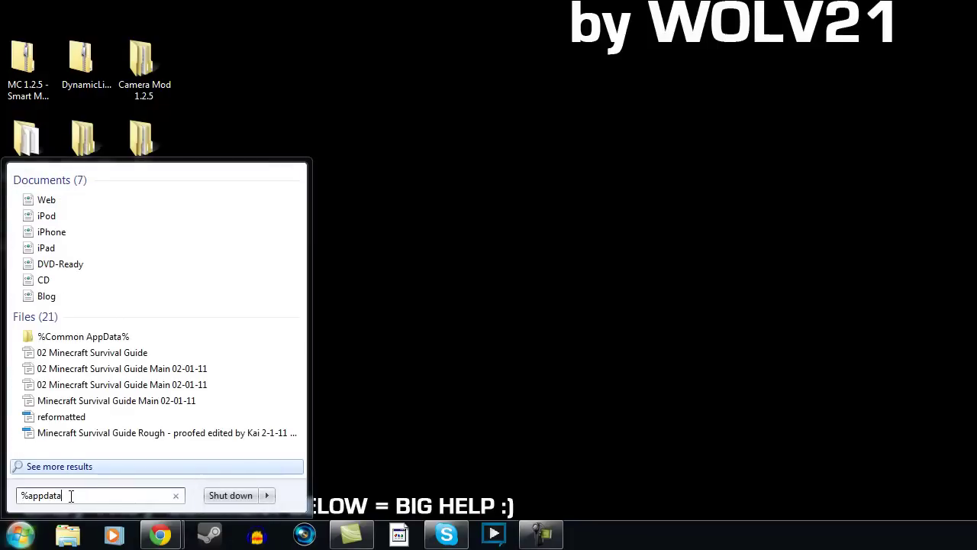
pyautogui.write('%')
pyautogui.press('Return')
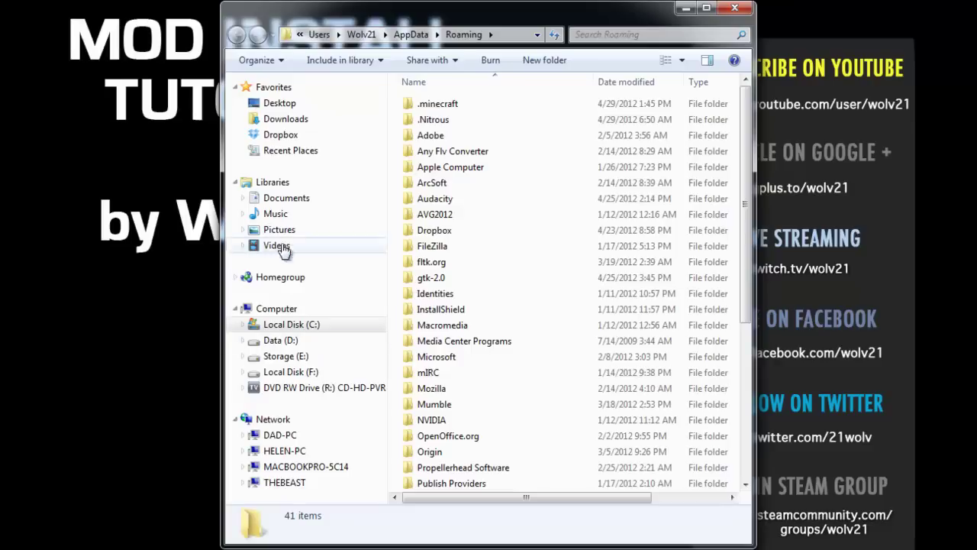
pyautogui.doubleClick(416, 106)
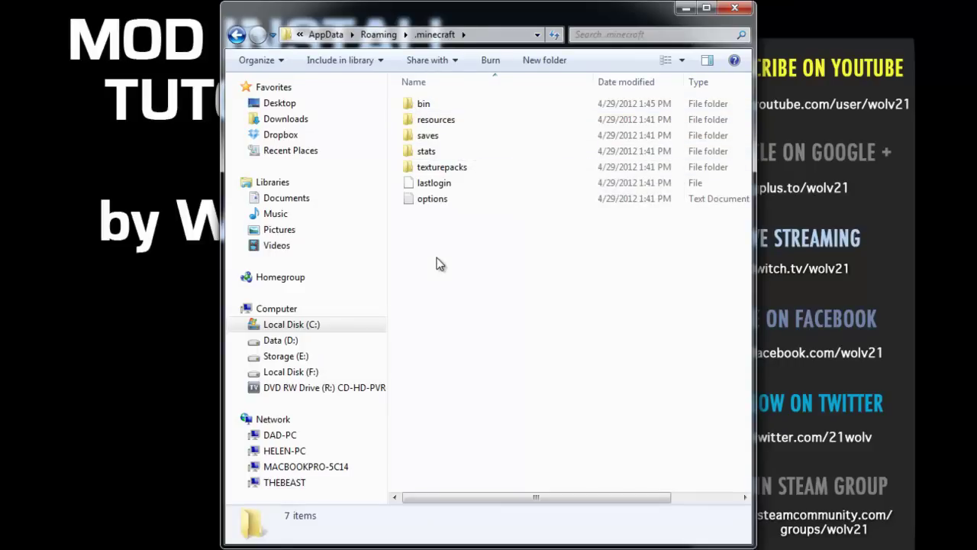
# Copy all files and folders in the .minecraft folder.
pyautogui.hotkey('ctrl', 'a')
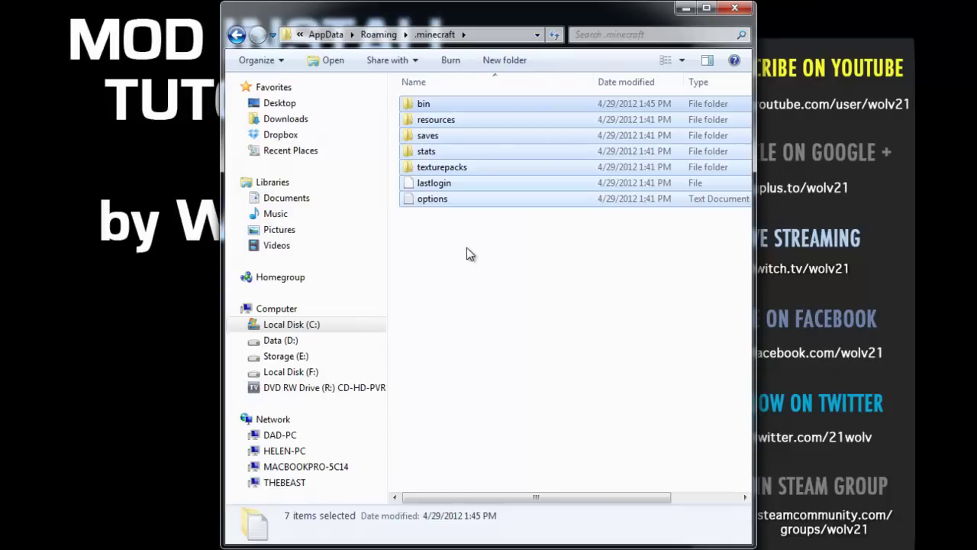
pyautogui.rightClick(449, 151)
pyautogui.click(499, 292)
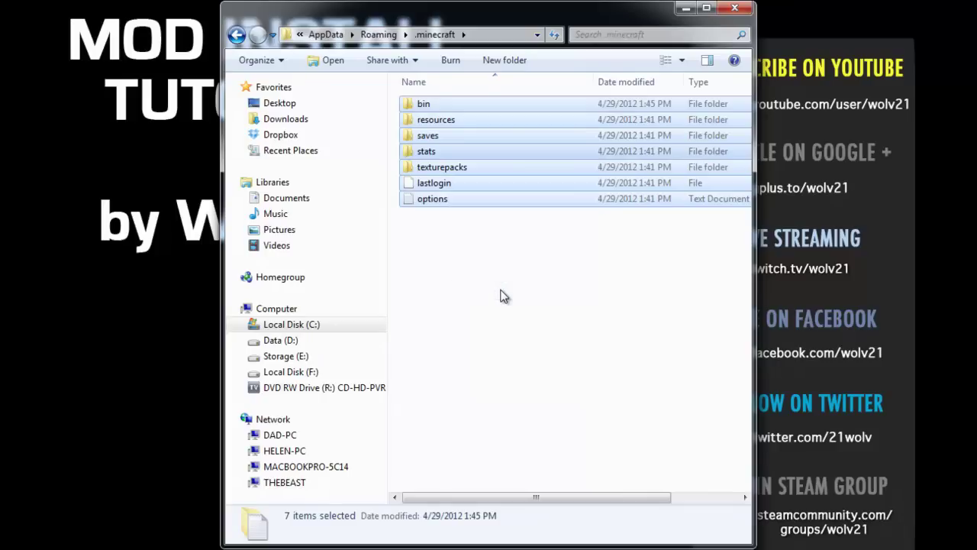
pyautogui.click(473, 295)
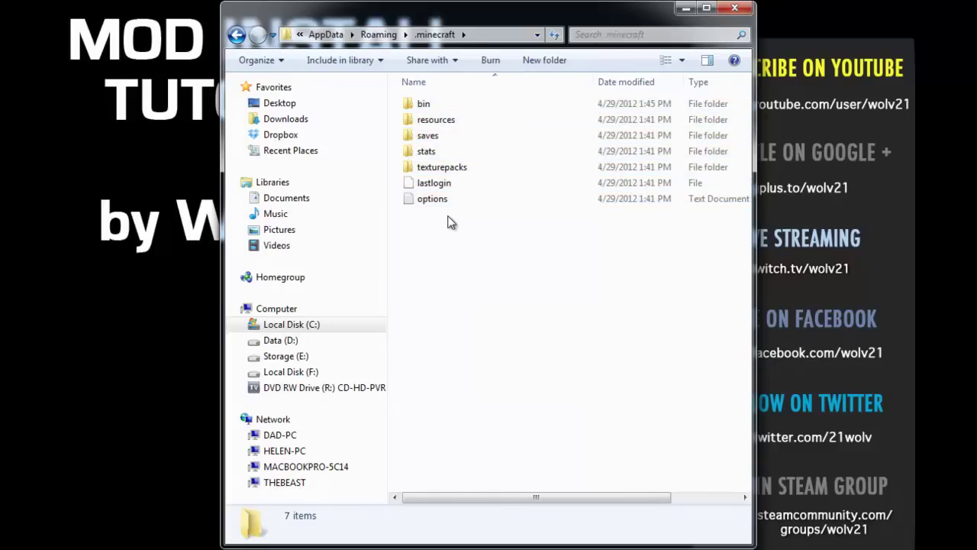
pyautogui.click(450, 137)
pyautogui.click(447, 167)
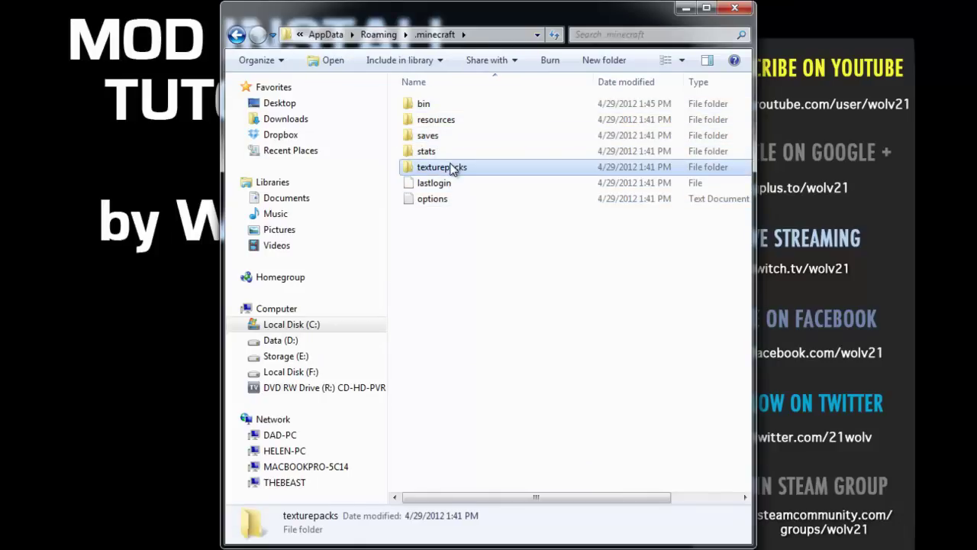
pyautogui.click(476, 283)
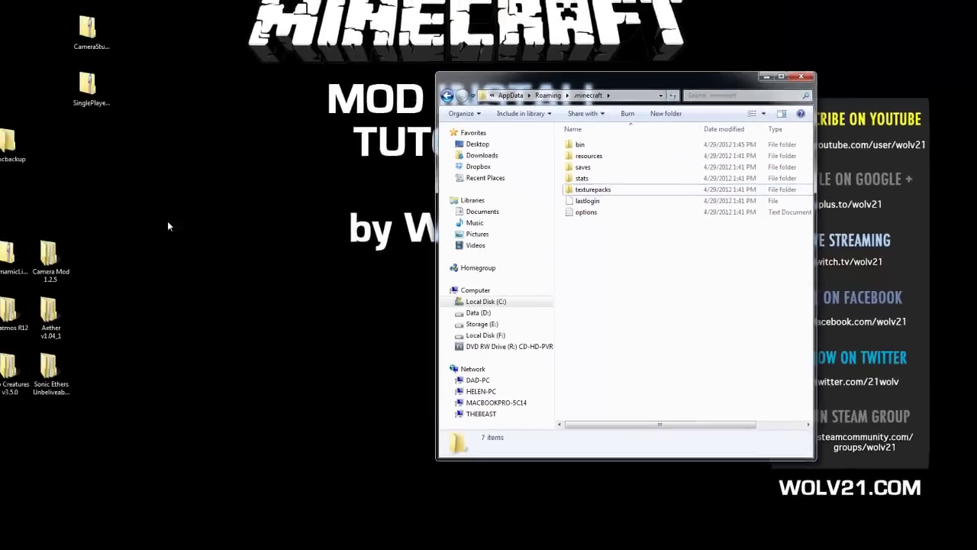
pyautogui.rightClick(208, 224)
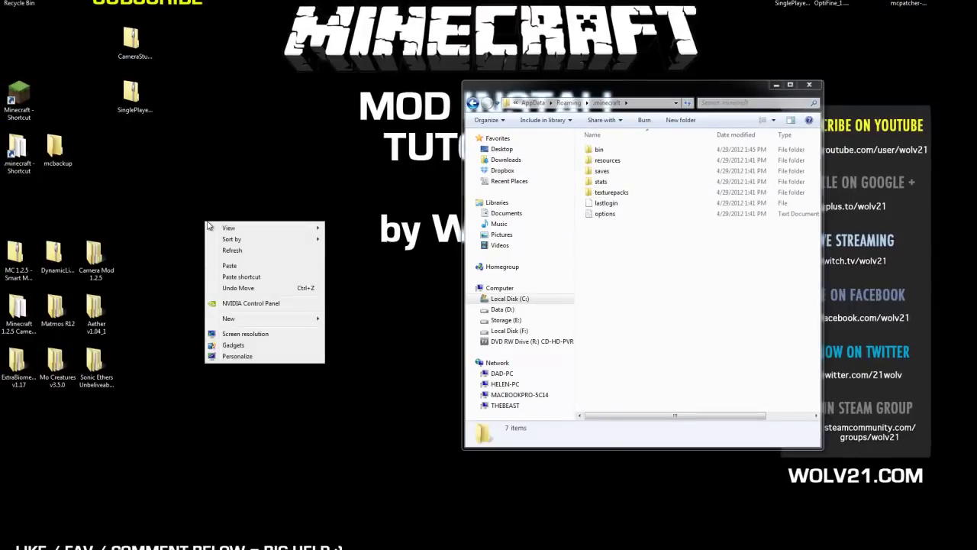
pyautogui.moveTo(264, 319)
pyautogui.press('Escape')
# Paste the copied Minecraft files into the mcbackup folder on the desktop and close that folder.
pyautogui.click(63, 158)
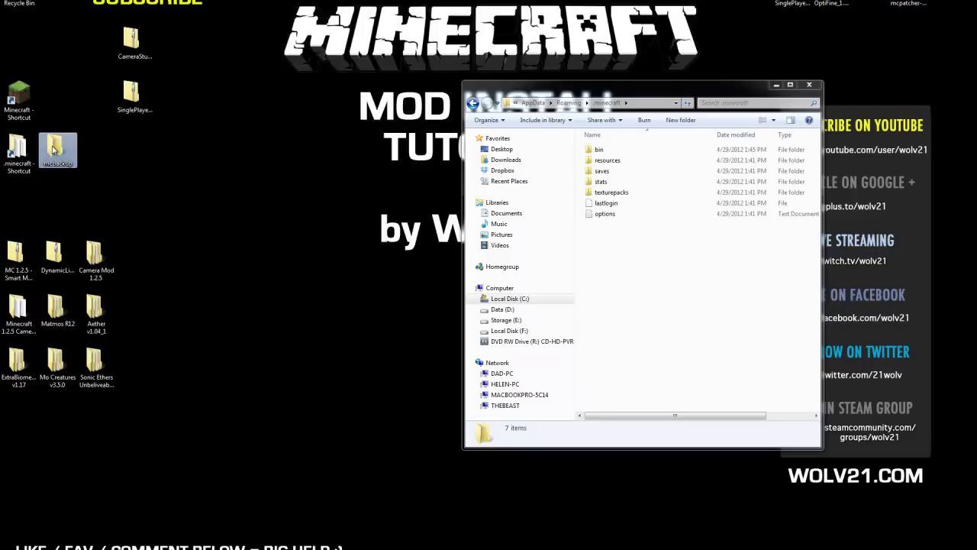
pyautogui.doubleClick(55, 153)
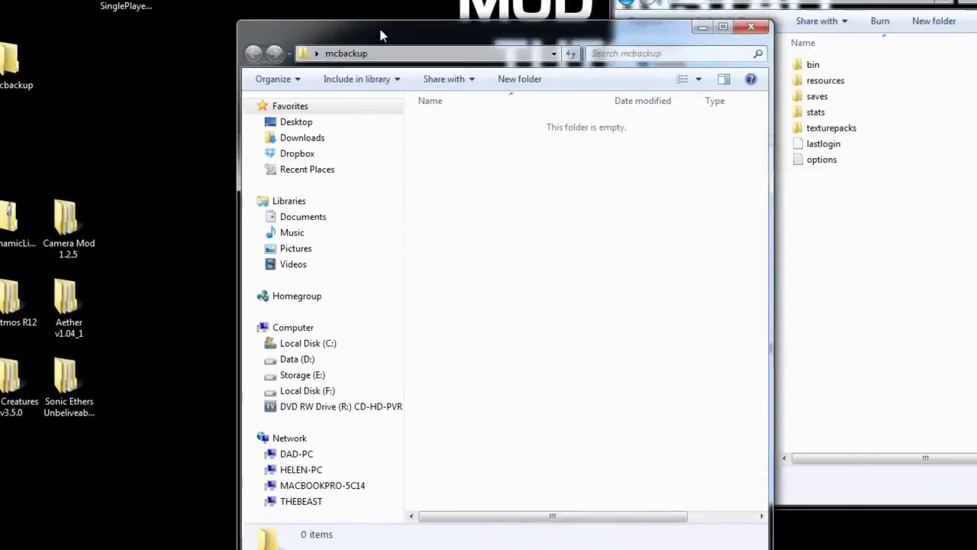
pyautogui.rightClick(454, 214)
pyautogui.click(523, 313)
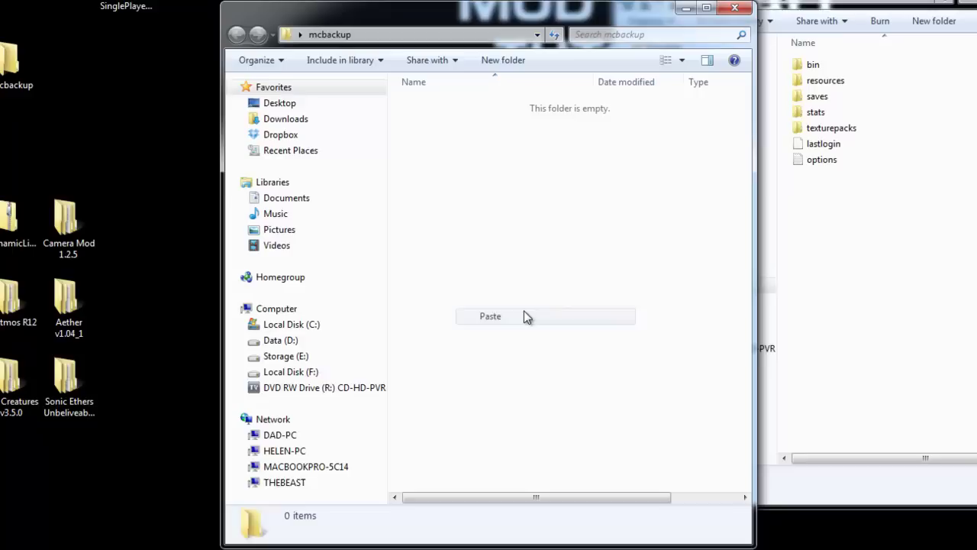
pyautogui.click(515, 221)
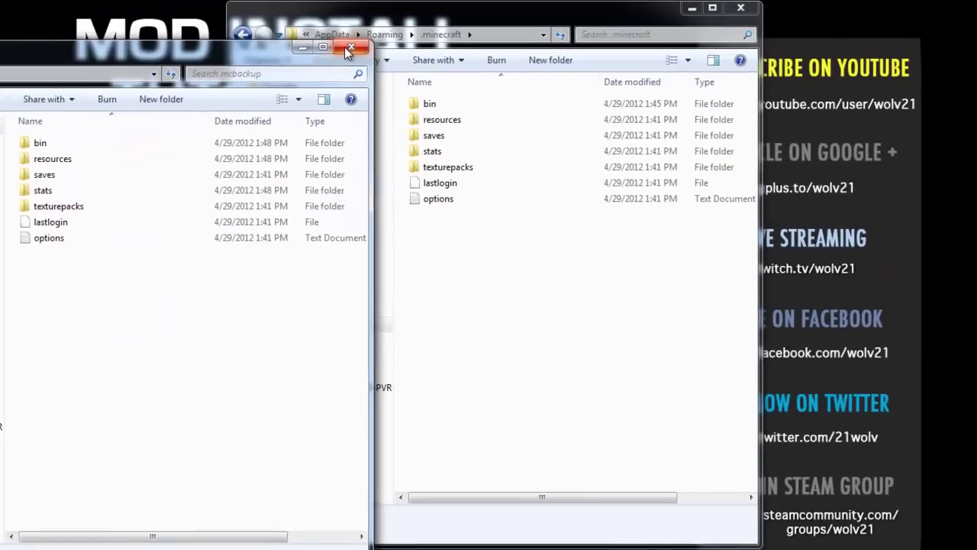
pyautogui.click(734, 9)
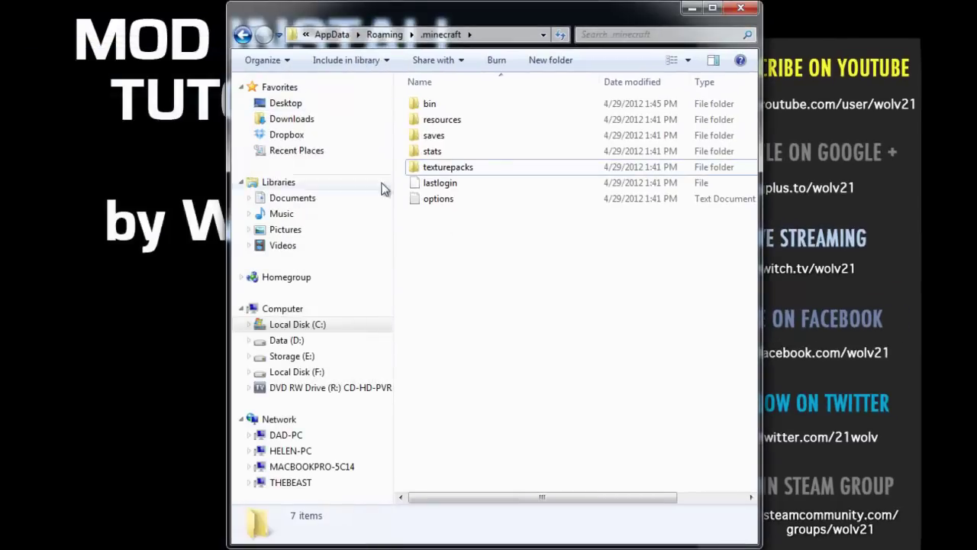
# Permanently delete everything in the .minecraft folder except the lastlogin file.
pyautogui.moveTo(872, 218); pyautogui.dragTo(855, 104)
pyautogui.moveTo(470, 141); pyautogui.dragTo(424, 100)
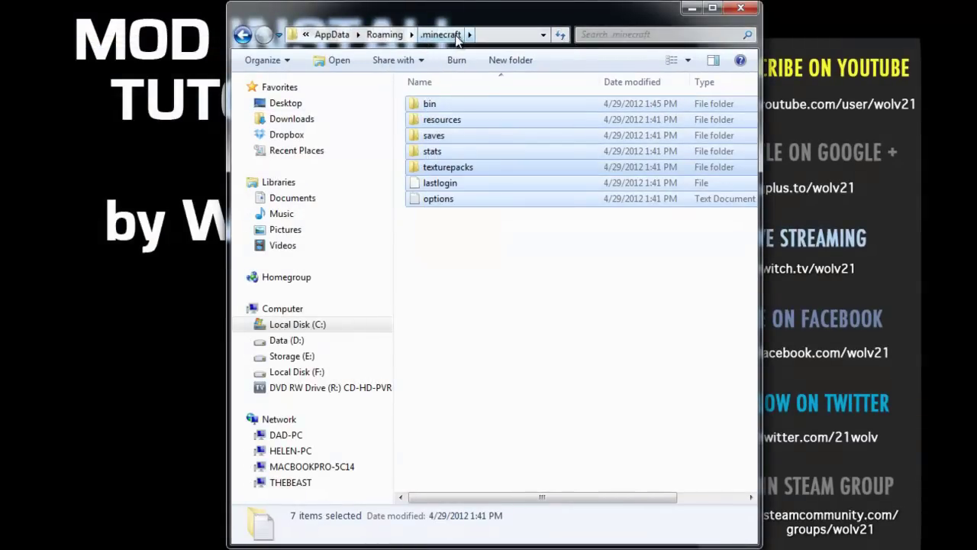
pyautogui.keyDown('ctrl'); pyautogui.click(447, 183); pyautogui.keyUp('ctrl')
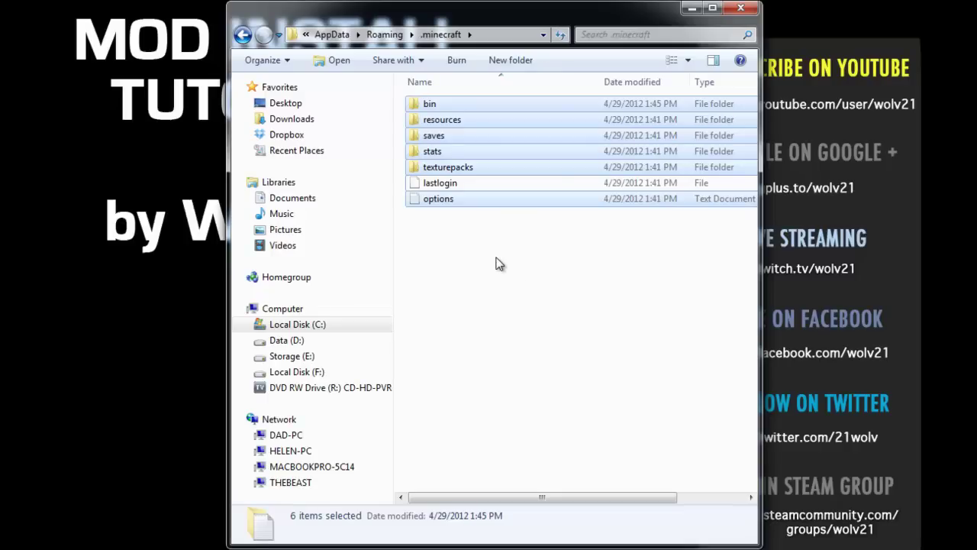
pyautogui.hotkey('shift', 'Delete')
pyautogui.press('Return')
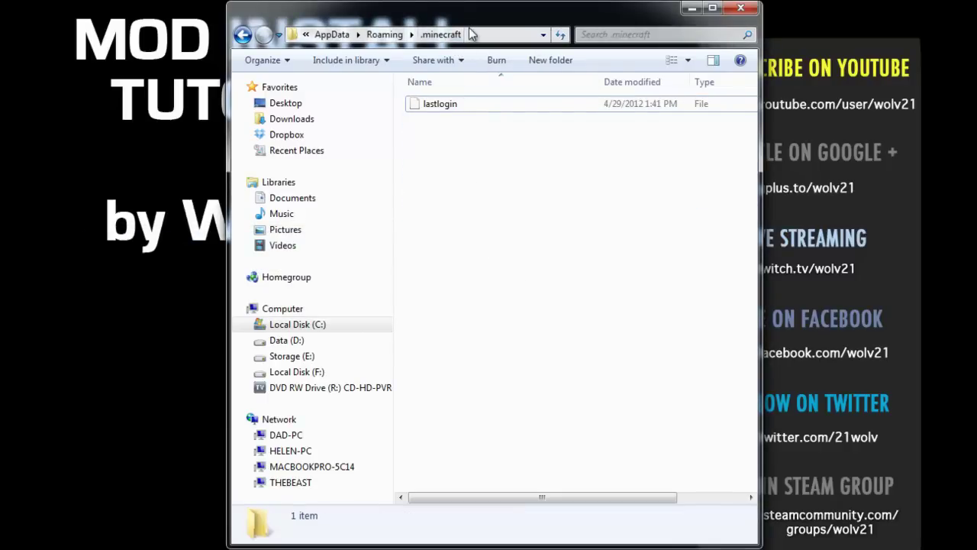
# Run Minecraft through to its main menu to regenerate clean game files, and quit the game.
pyautogui.moveTo(468, 17); pyautogui.dragTo(59, 17)
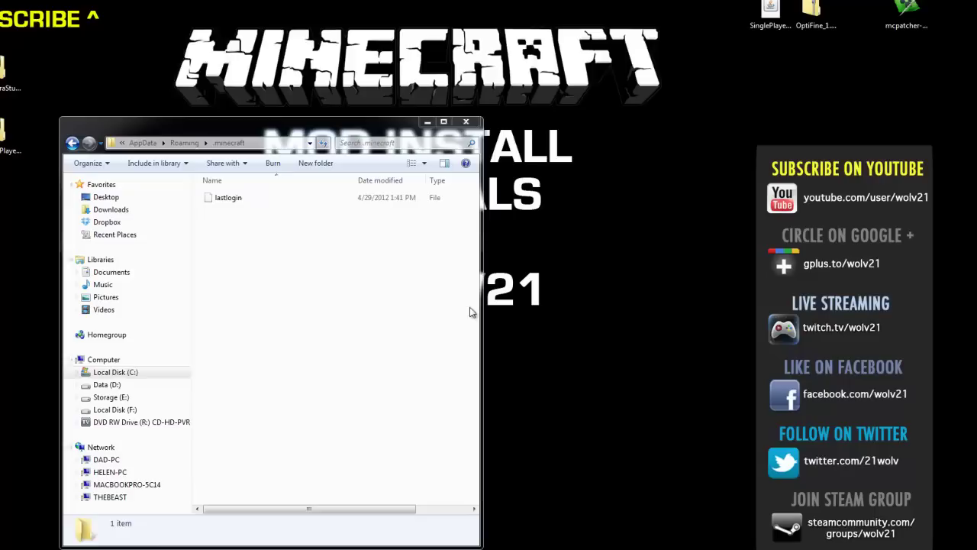
pyautogui.click(632, 457)
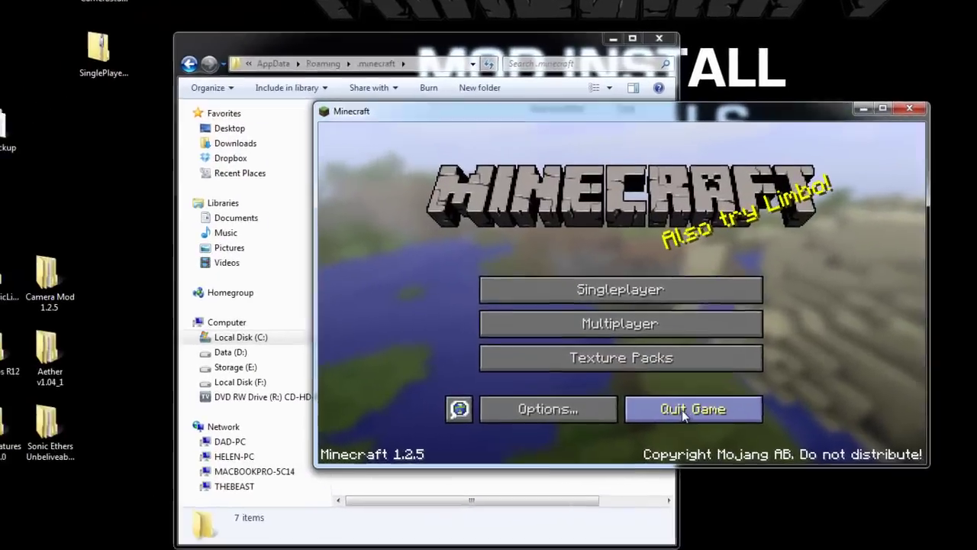
pyautogui.click(495, 432)
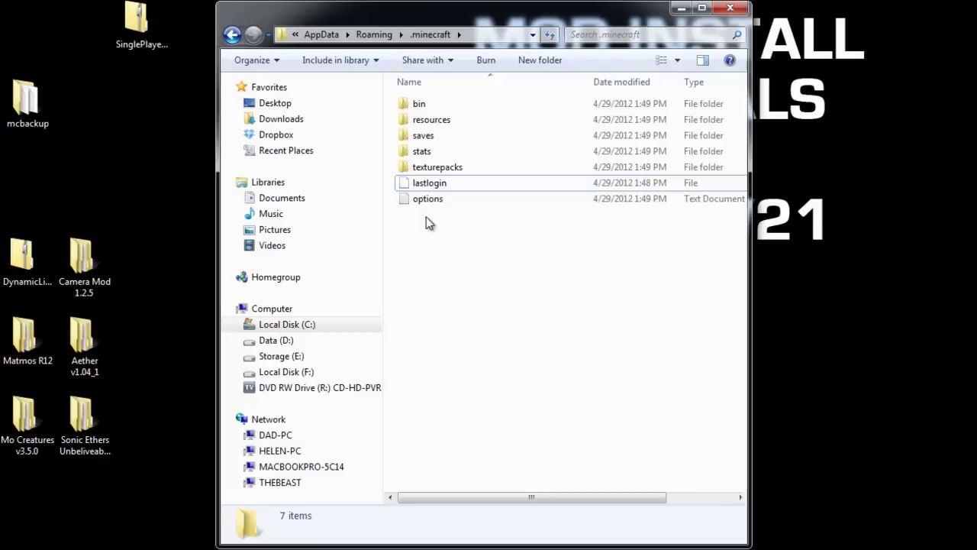
# Open the minecraft jar from the bin folder as a 7-Zip archive and place its window beside the folder window.
pyautogui.doubleClick(401, 104)
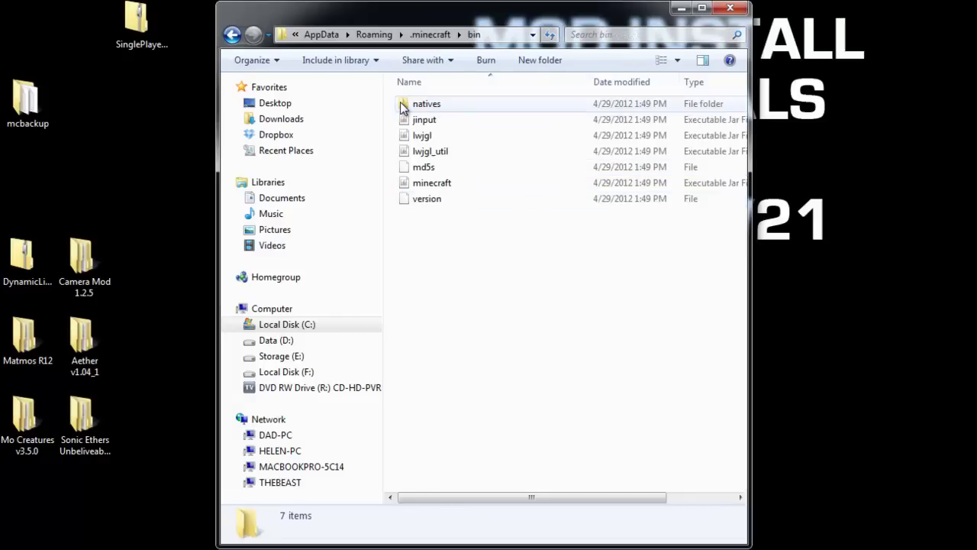
pyautogui.rightClick(423, 188)
pyautogui.moveTo(487, 212)
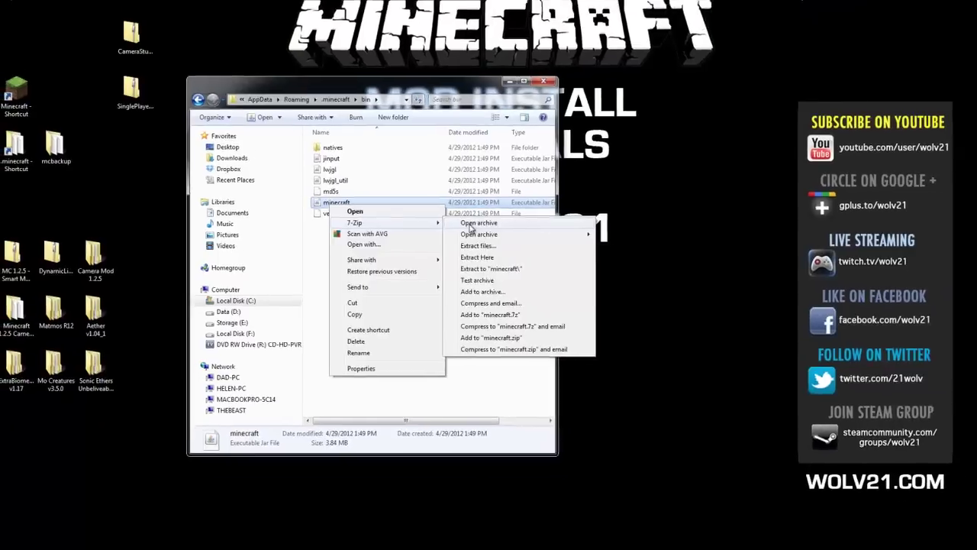
pyautogui.click(470, 224)
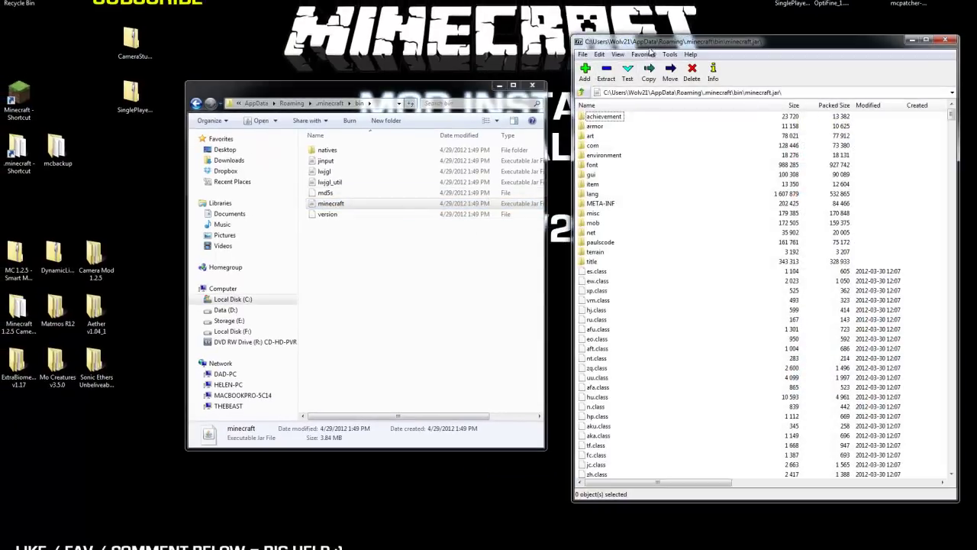
pyautogui.moveTo(654, 45); pyautogui.dragTo(645, 39)
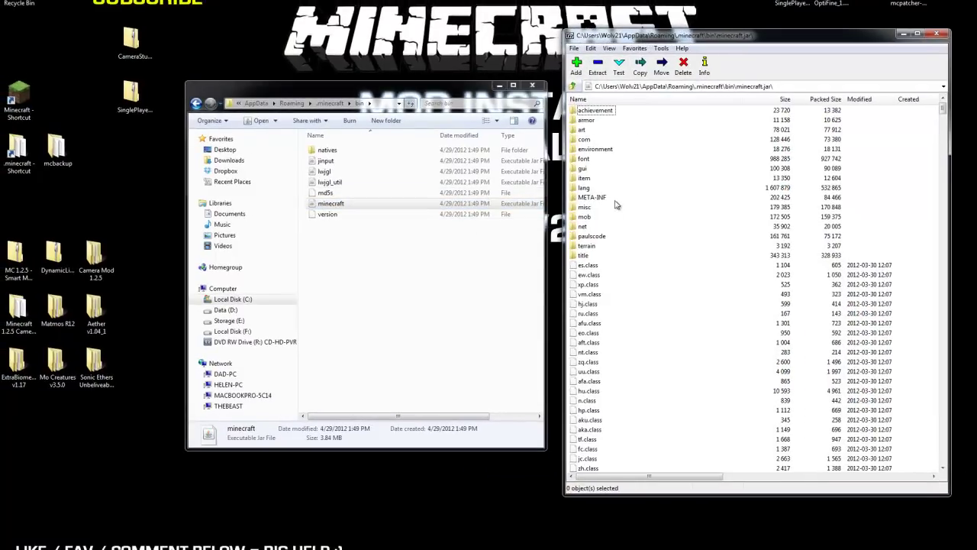
# Delete the META-INF folder from the minecraft.jar archive.
pyautogui.click(584, 198)
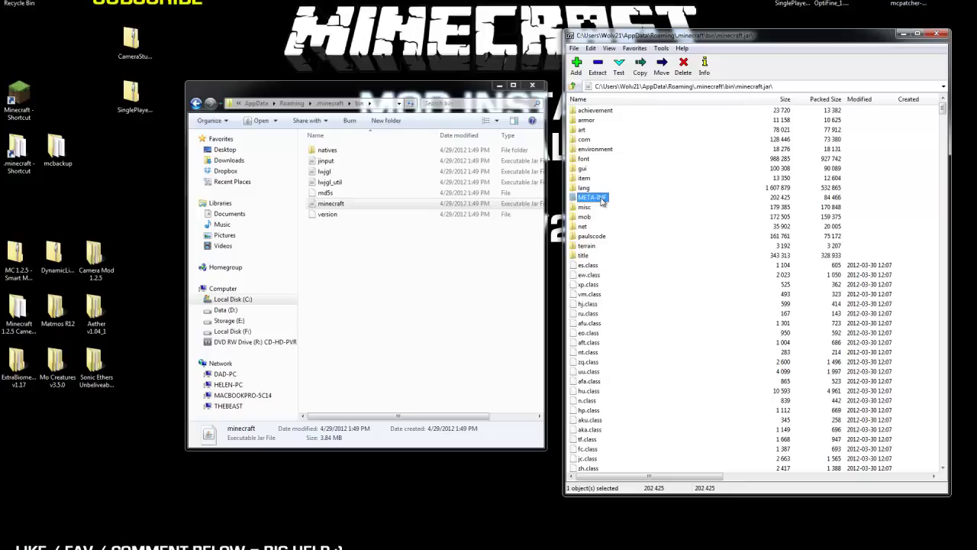
pyautogui.press('Delete')
pyautogui.press('Return')
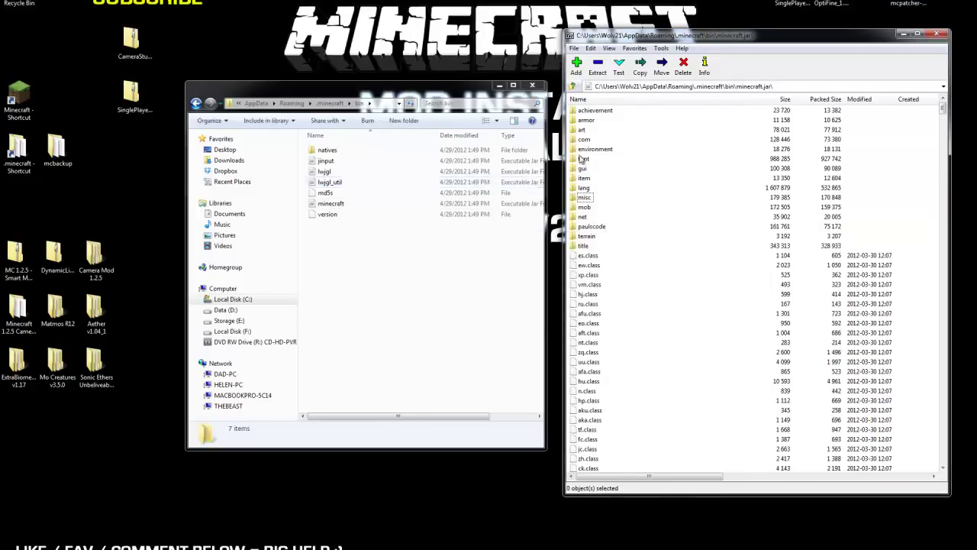
# Switch to the web browser and look over the Camera Studio and Single Player Commands forum threads.
pyautogui.moveTo(976, 15); pyautogui.dragTo(608, 15)
pyautogui.scroll(5, 645, 134)
pyautogui.scroll(12, 645, 133)
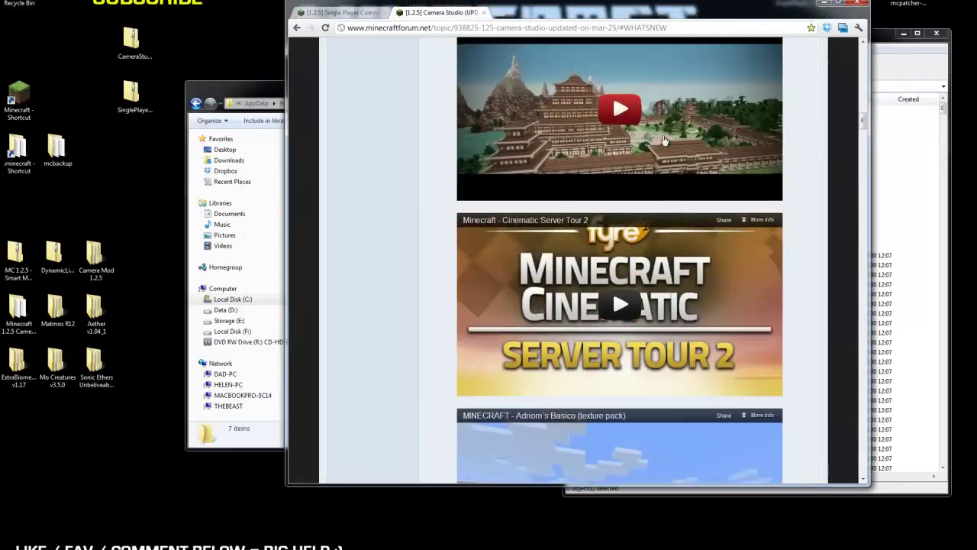
pyautogui.moveTo(862, 122); pyautogui.dragTo(862, 64)
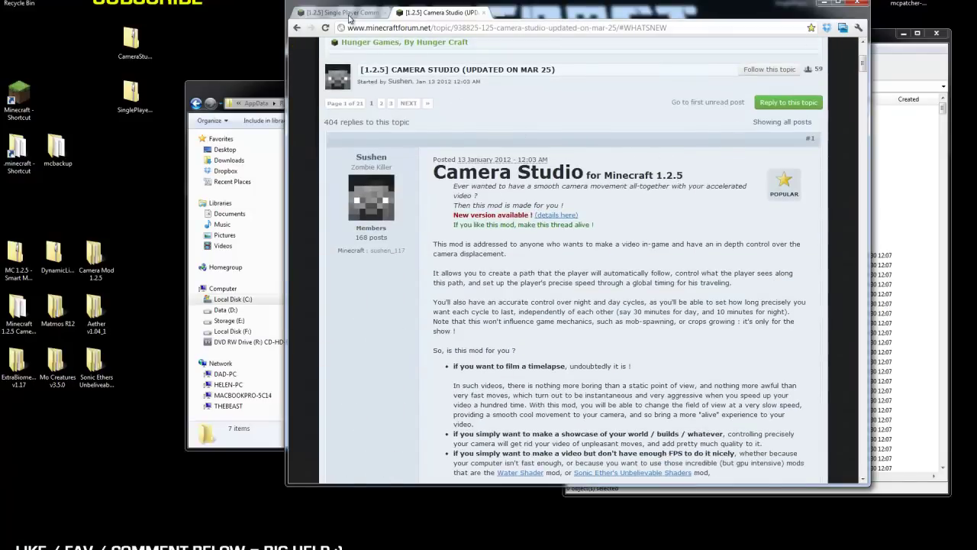
pyautogui.click(349, 13)
pyautogui.scroll(-2, 441, 162)
pyautogui.scroll(-1, 441, 162)
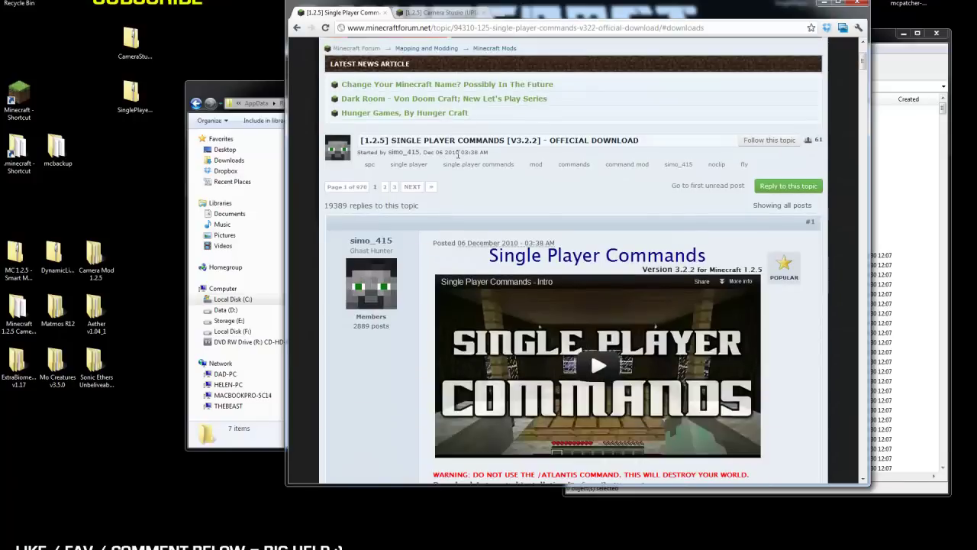
# Find the download links and installation notes in the Camera Studio forum thread.
pyautogui.click(438, 13)
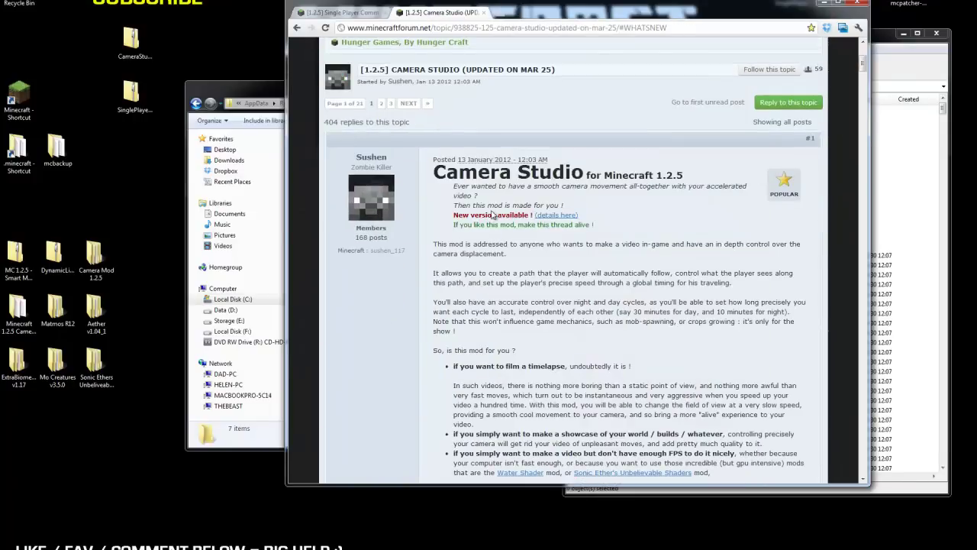
pyautogui.scroll(-15, 492, 216)
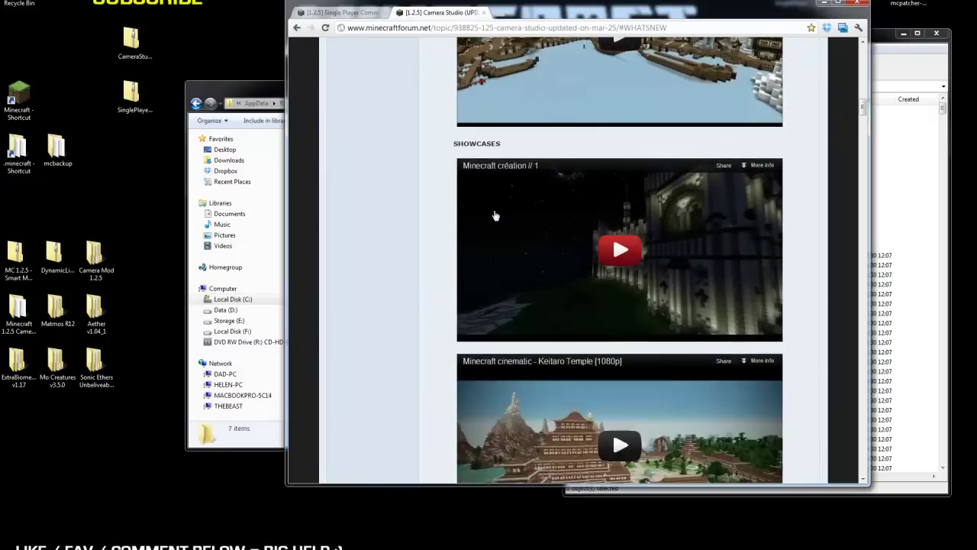
pyautogui.scroll(-20, 494, 215)
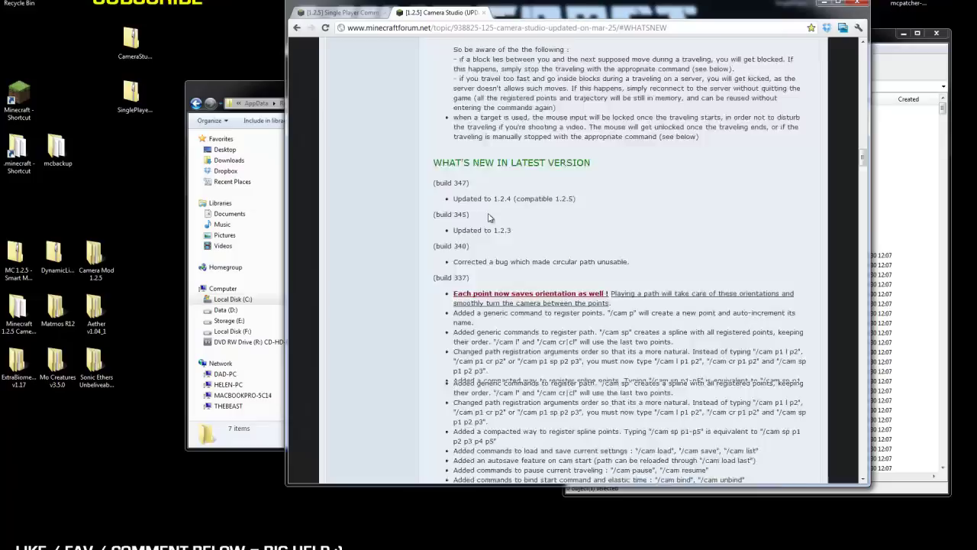
pyautogui.scroll(-5, 489, 217)
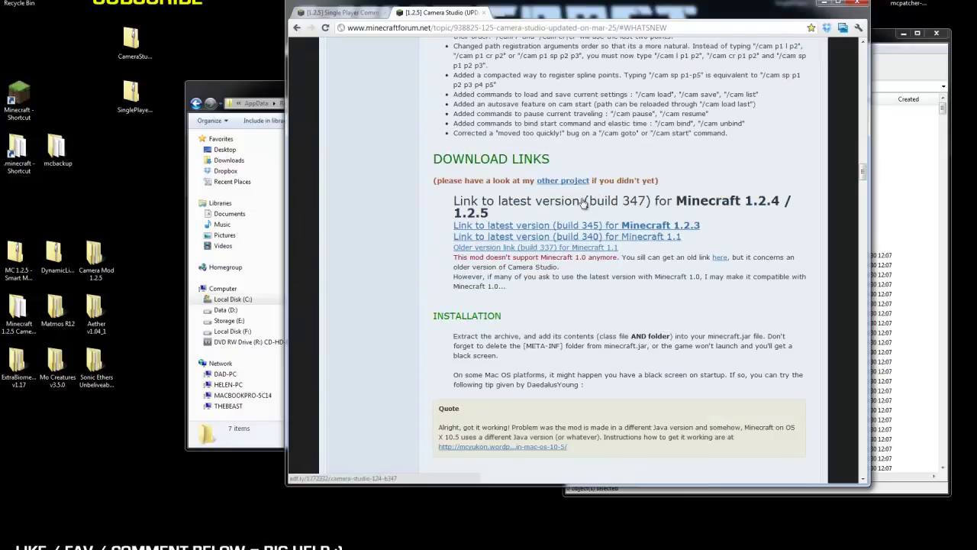
# Review the downloads and manual installation instructions in the Single Player Commands thread, and minimize the browser.
pyautogui.hotkey('ctrl', 'Tab')
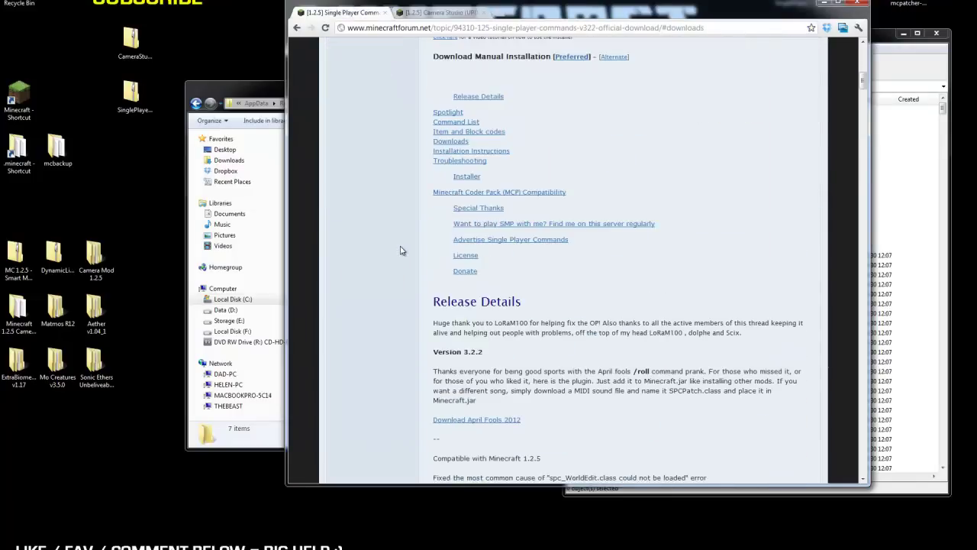
pyautogui.scroll(-1, 402, 250)
pyautogui.scroll(2, 481, 163)
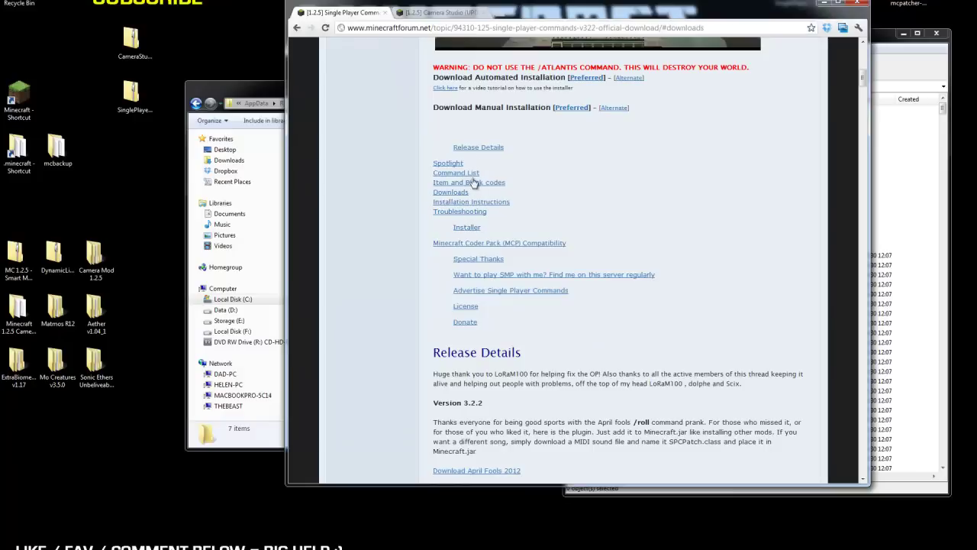
pyautogui.click(451, 193)
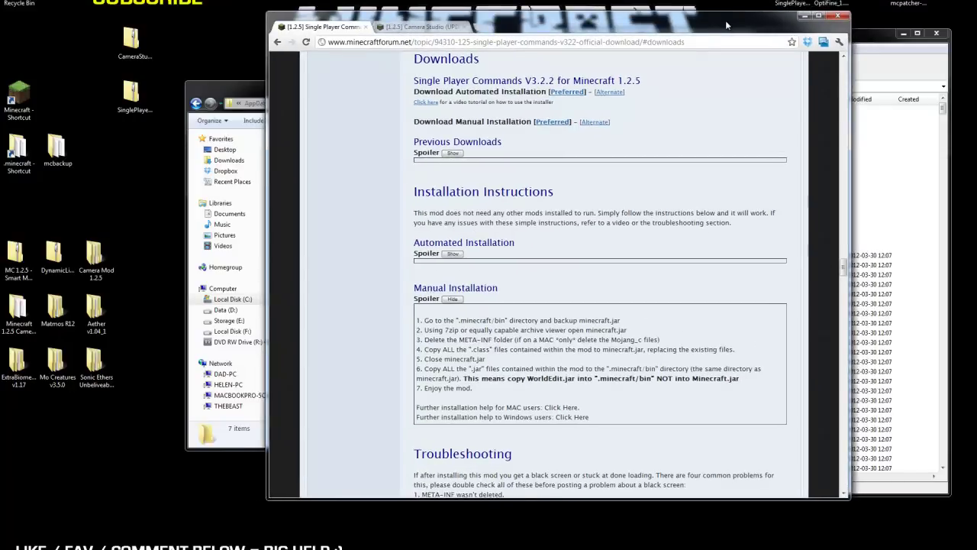
pyautogui.click(804, 15)
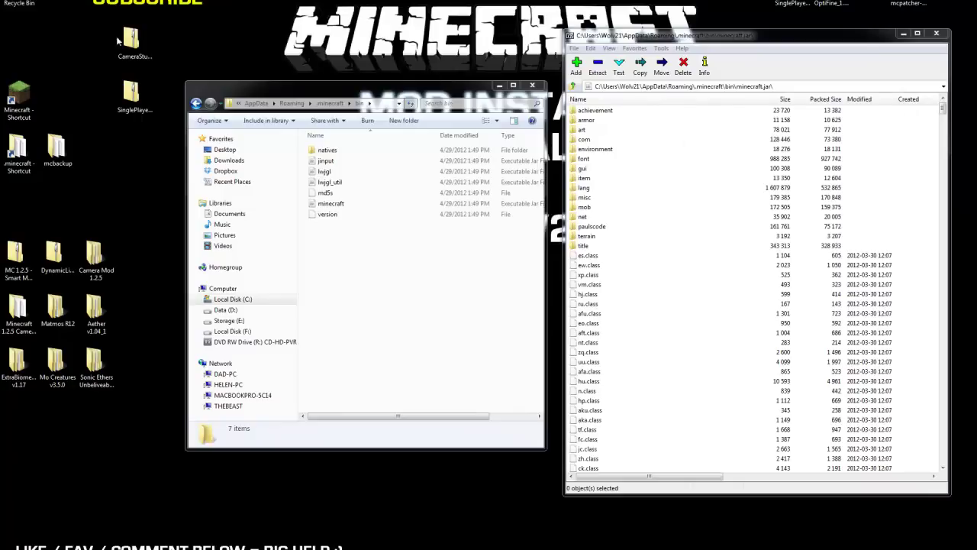
# Open the SinglePlayerCommands zip from the desktop as a 7-Zip archive and place its window beside the minecraft.jar archive.
pyautogui.moveTo(100, 32); pyautogui.dragTo(161, 127)
pyautogui.click(272, 71)
pyautogui.click(136, 100)
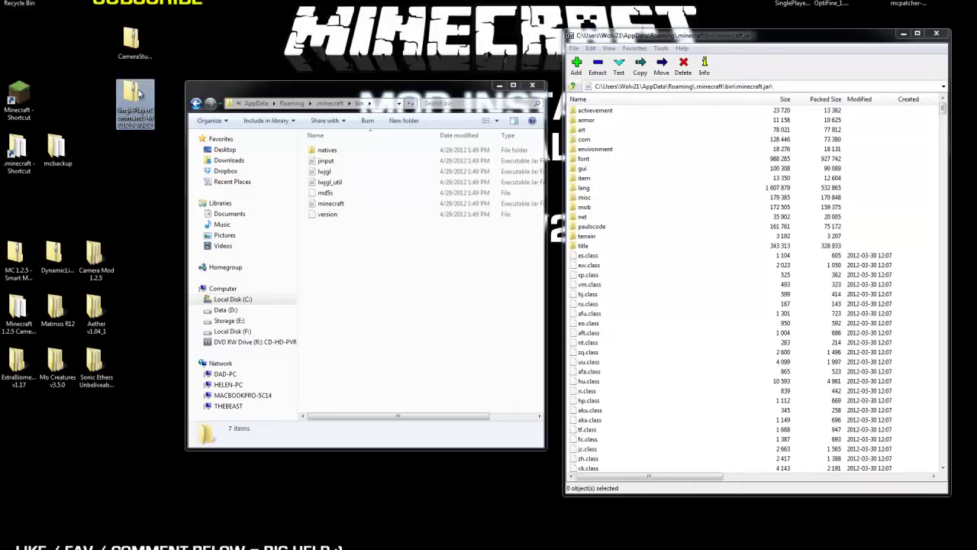
pyautogui.rightClick(133, 94)
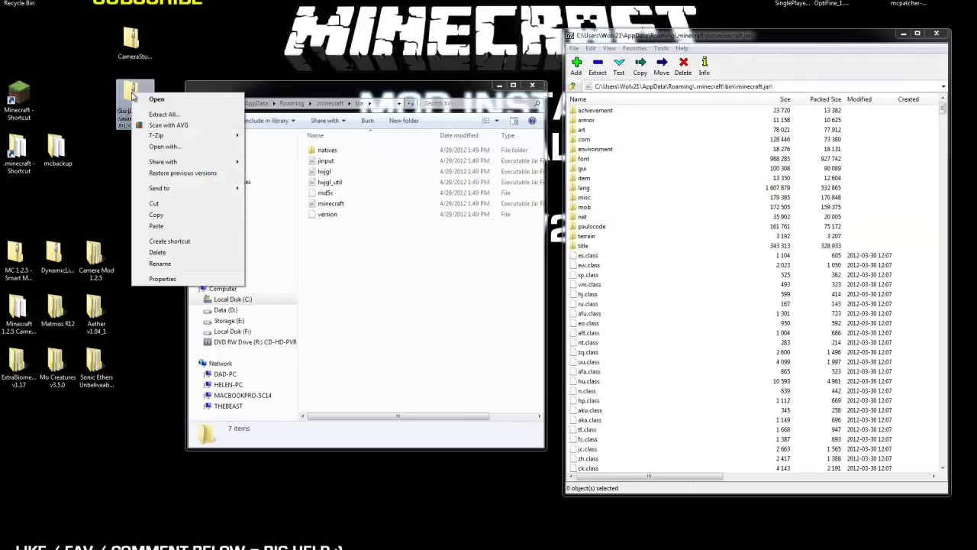
pyautogui.moveTo(183, 135)
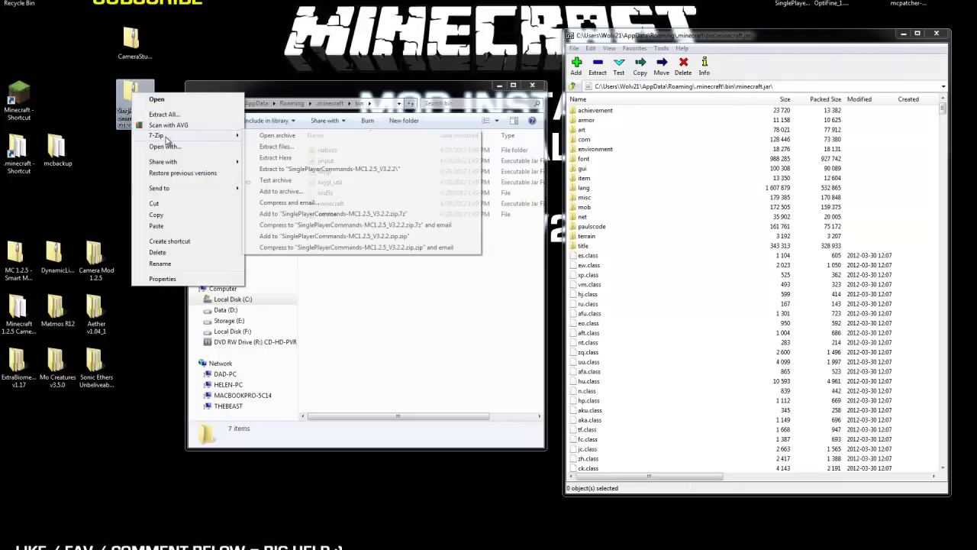
pyautogui.click(407, 128)
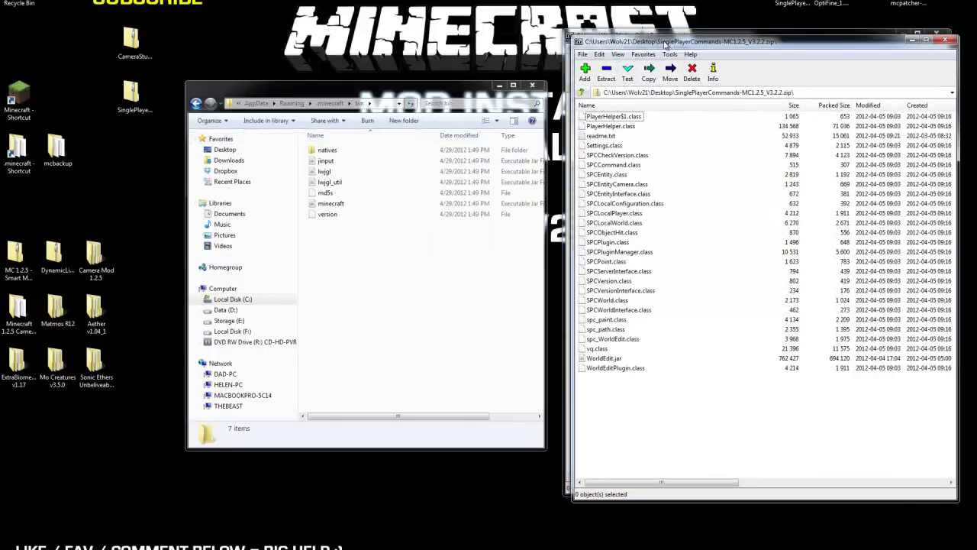
pyautogui.moveTo(668, 41); pyautogui.dragTo(249, 37)
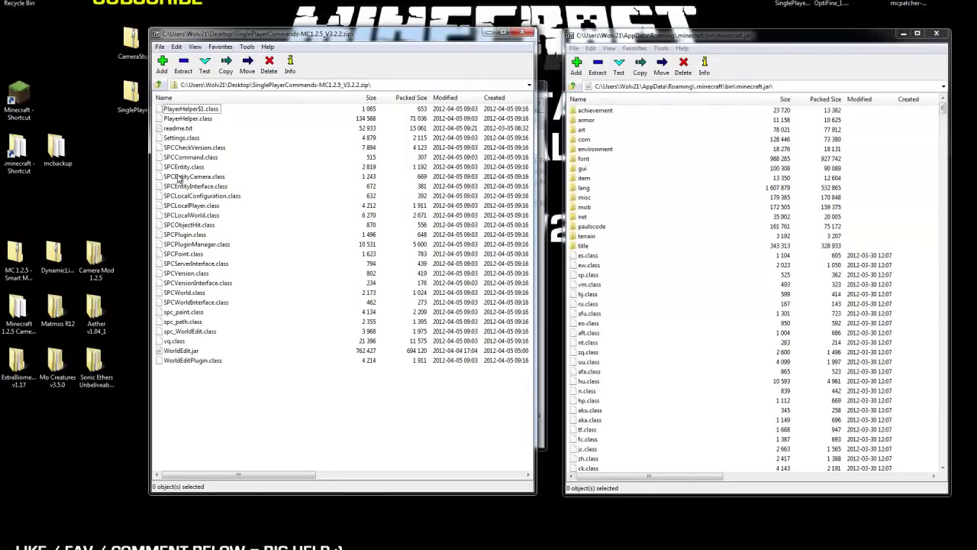
# Copy every file except WorldEdit.jar from the SinglePlayerCommands archive into the minecraft.jar archive.
pyautogui.hotkey('ctrl', 'a')
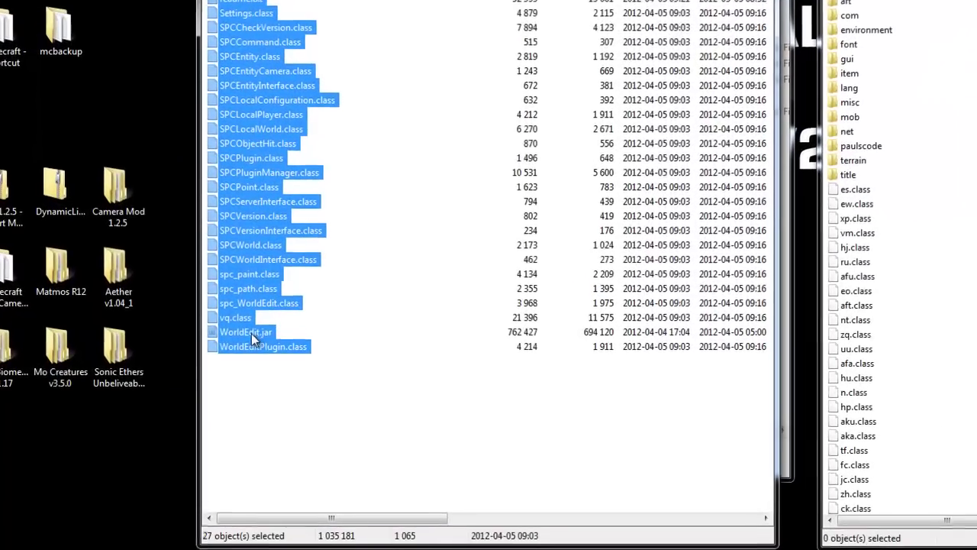
pyautogui.keyDown('ctrl'); pyautogui.click(172, 352); pyautogui.keyUp('ctrl')
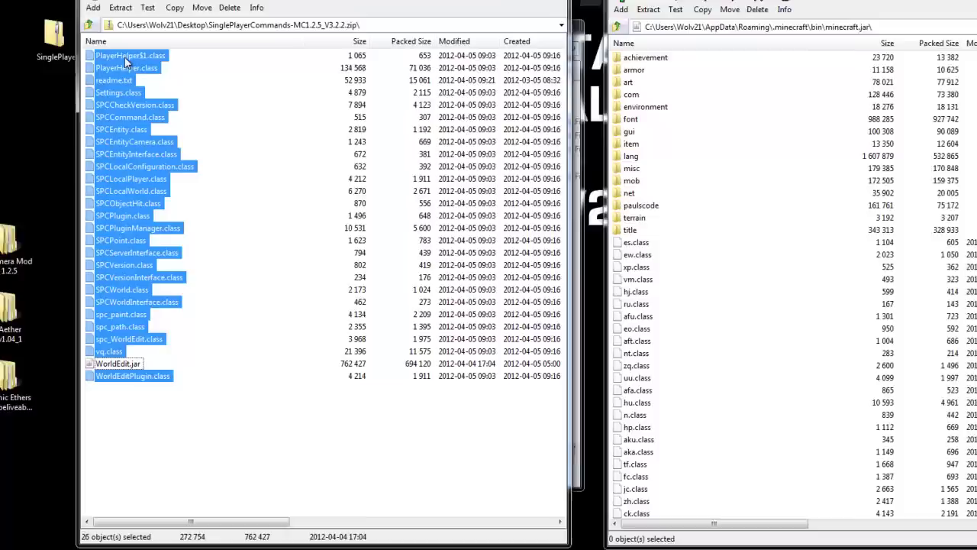
pyautogui.moveTo(70, 96); pyautogui.dragTo(571, 351)
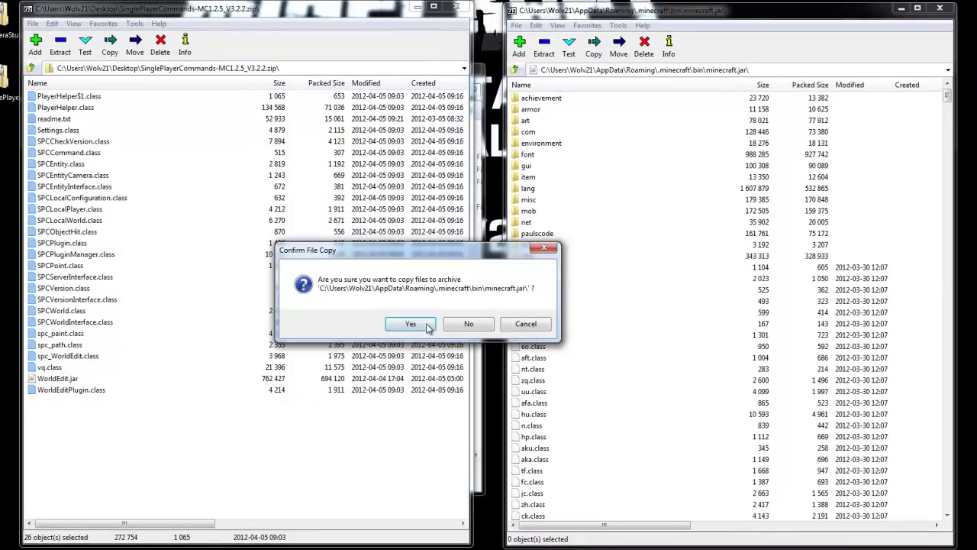
pyautogui.click(411, 323)
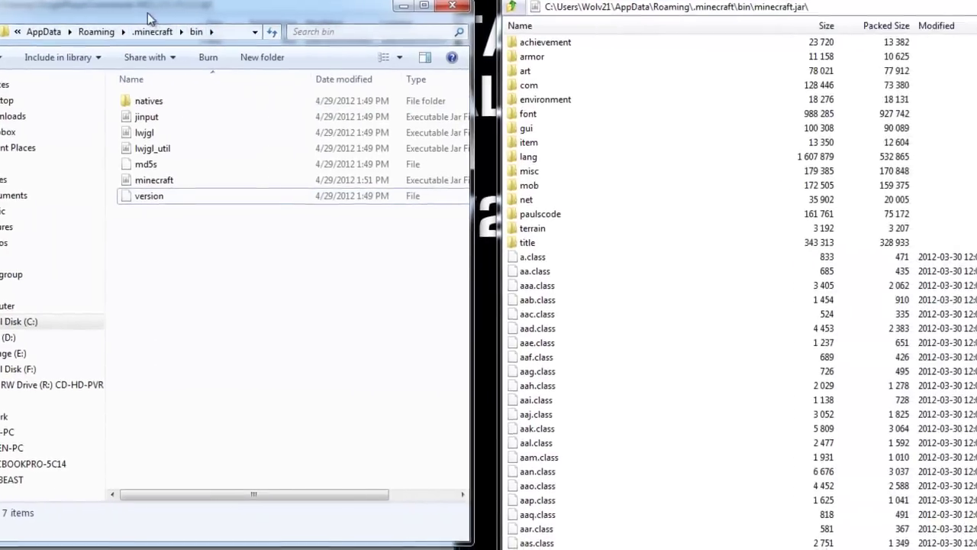
# Copy WorldEdit.jar from the SinglePlayerCommands archive into the .minecraft bin folder, and close that mod archive.
pyautogui.moveTo(149, 18); pyautogui.dragTo(534, 15)
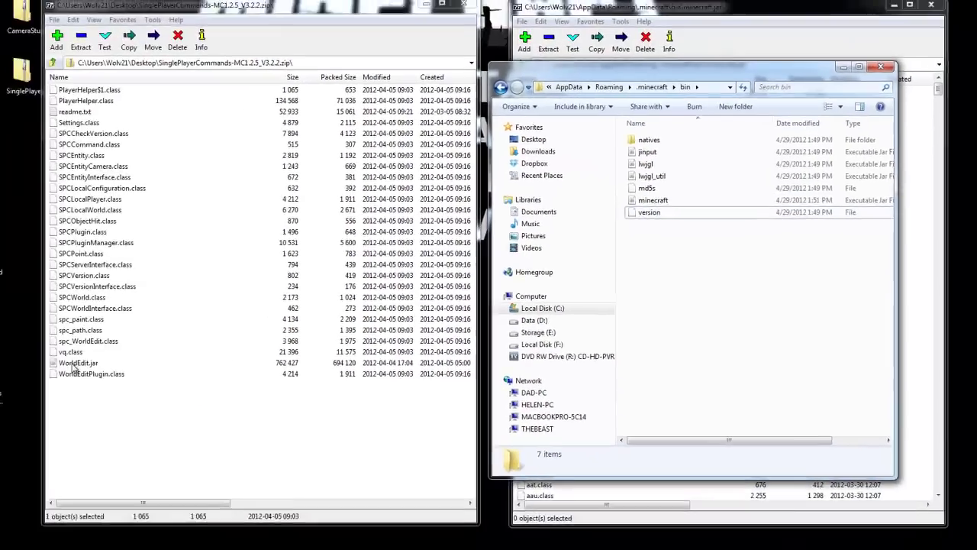
pyautogui.moveTo(175, 350); pyautogui.dragTo(705, 264)
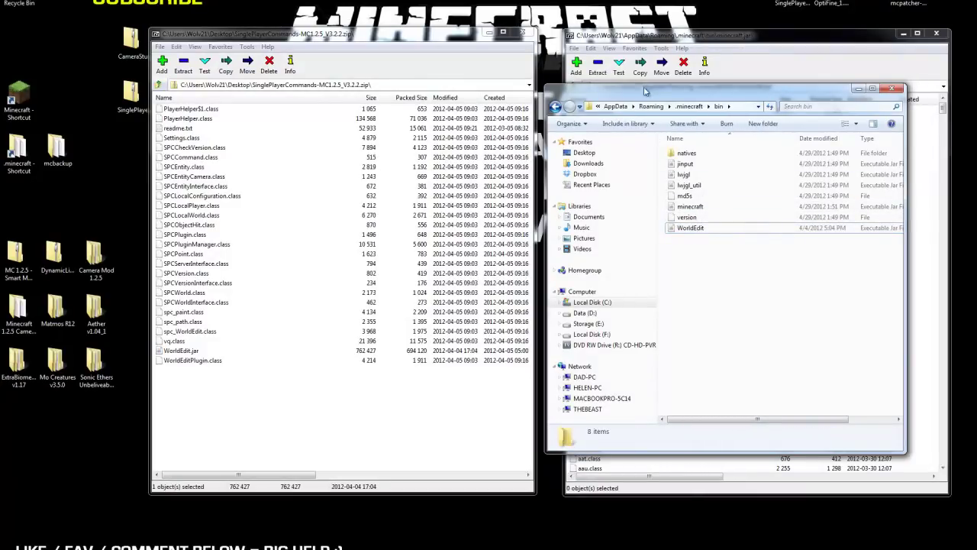
pyautogui.click(678, 37)
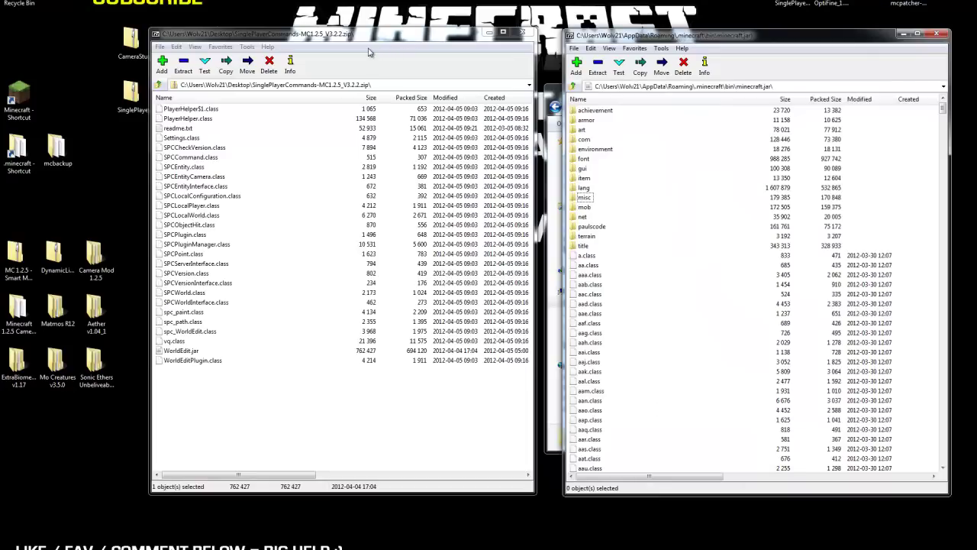
pyautogui.click(523, 32)
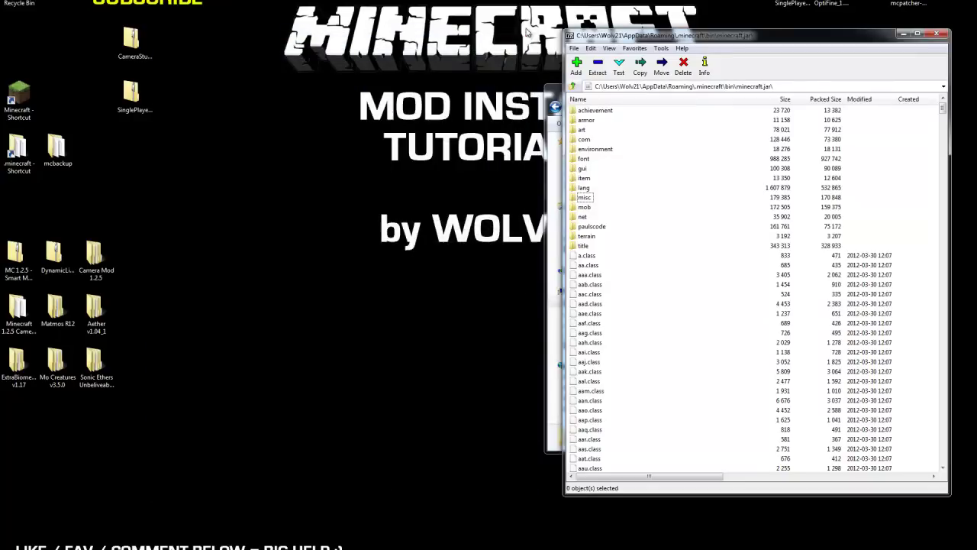
# Open the CameraStudio zip from the desktop as a 7-Zip archive.
pyautogui.rightClick(133, 42)
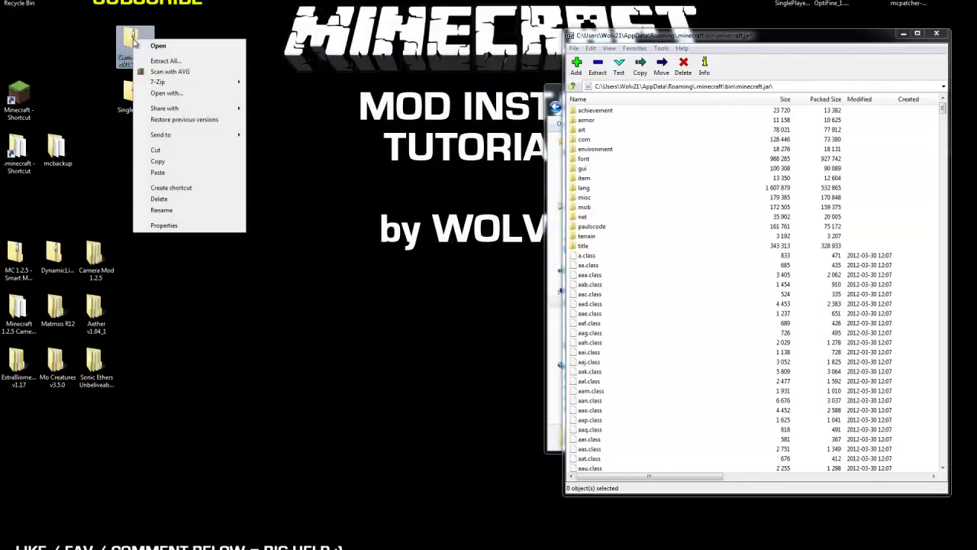
pyautogui.moveTo(175, 83)
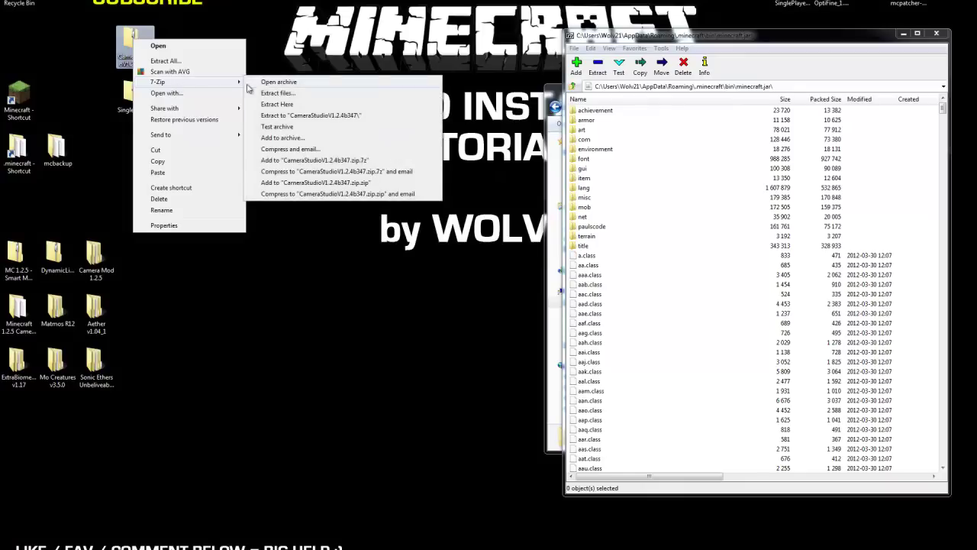
pyautogui.click(264, 82)
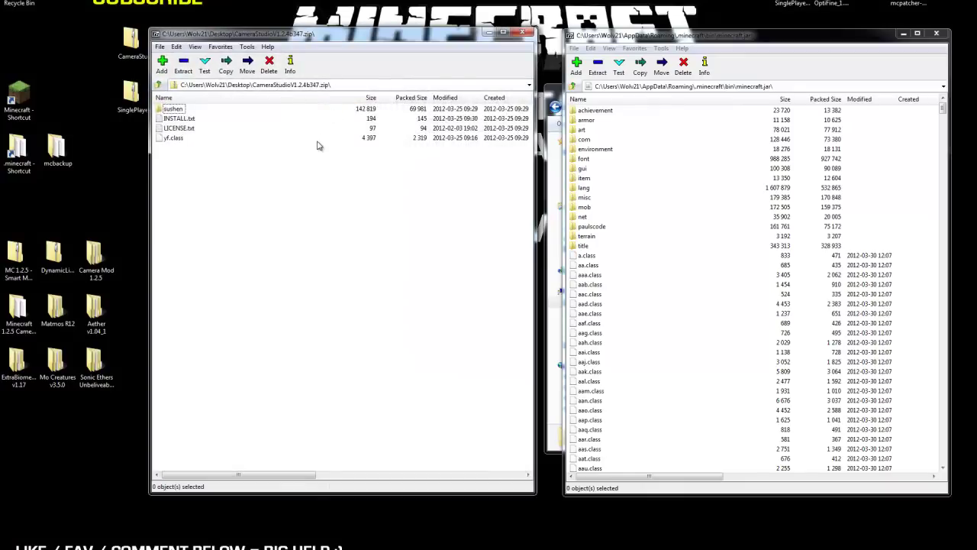
# Copy the sushen folder and yf.class from the CameraStudio archive into minecraft.jar, and close both archives.
pyautogui.click(179, 111)
pyautogui.keyDown('ctrl'); pyautogui.click(177, 139); pyautogui.keyUp('ctrl')
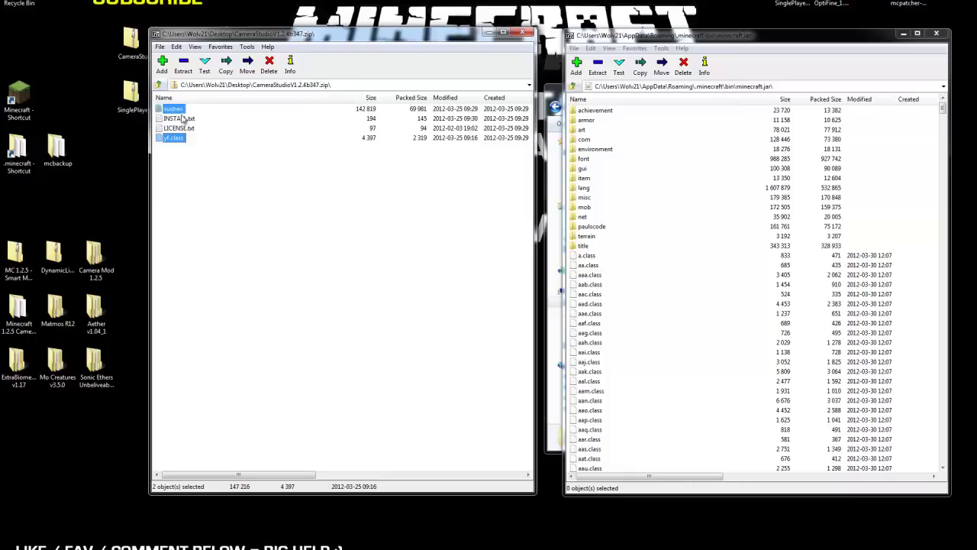
pyautogui.moveTo(171, 111); pyautogui.dragTo(645, 338)
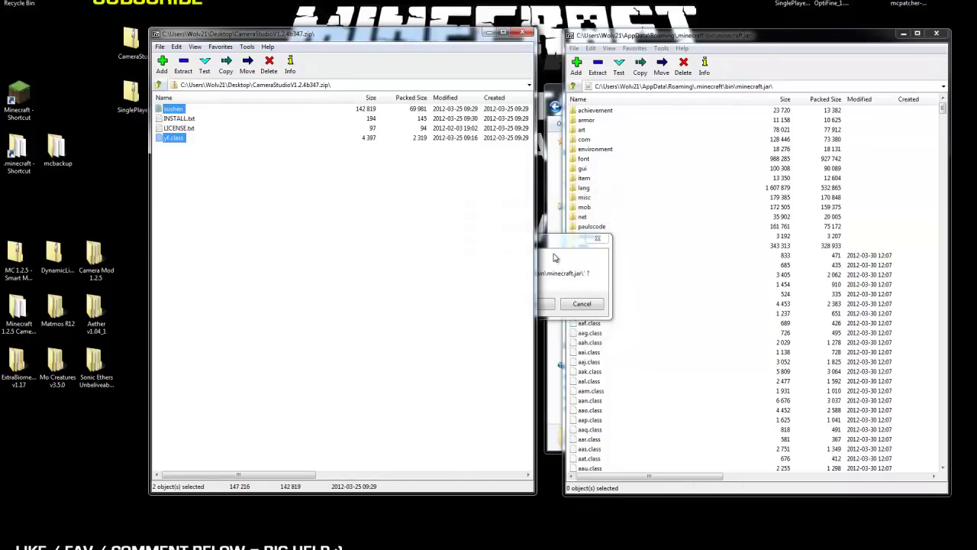
pyautogui.click(493, 307)
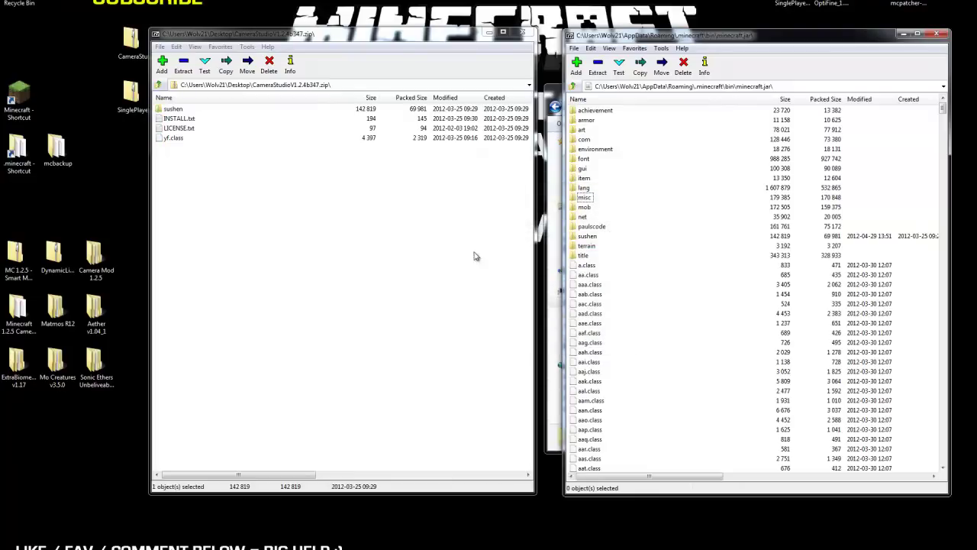
pyautogui.click(522, 32)
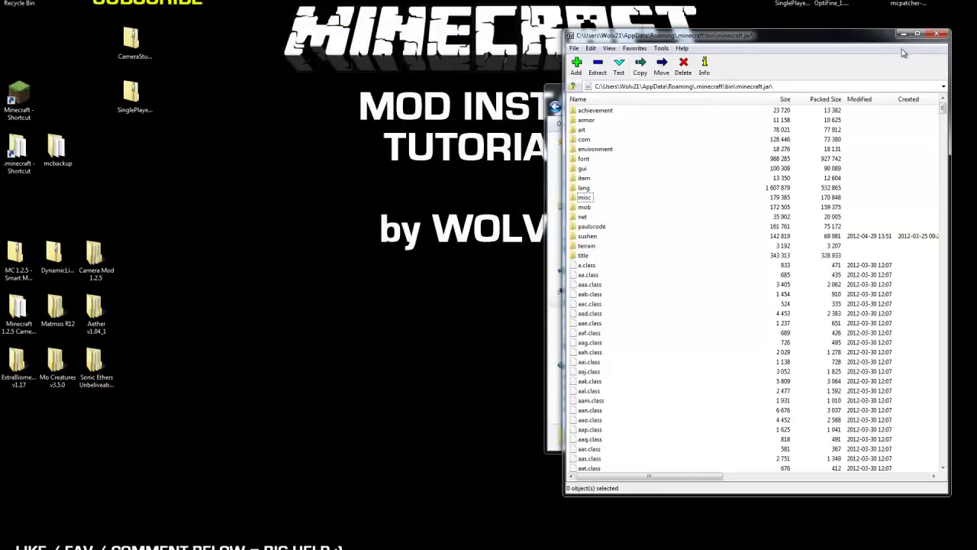
pyautogui.click(935, 35)
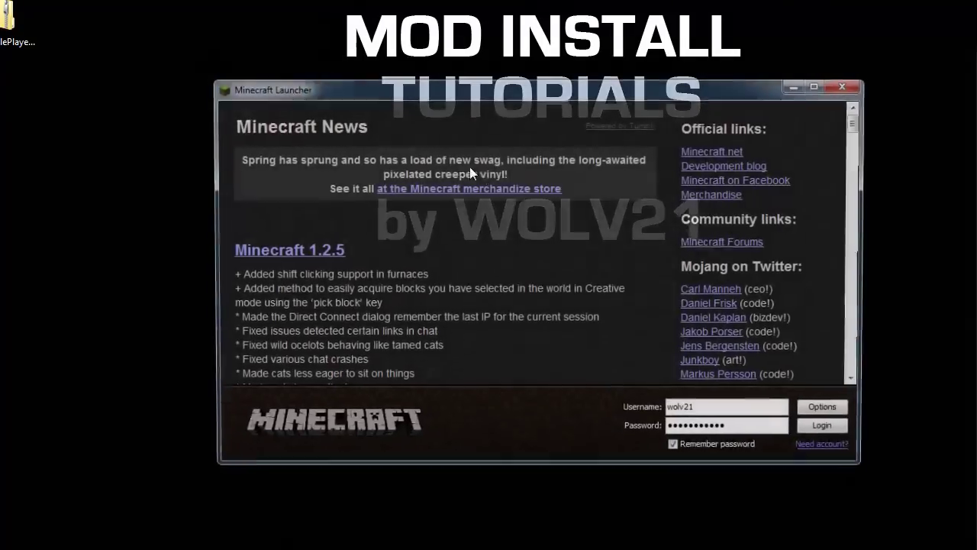
# Log in to the launcher with the saved account and create a new Survival world called New World.
pyautogui.click(825, 425)
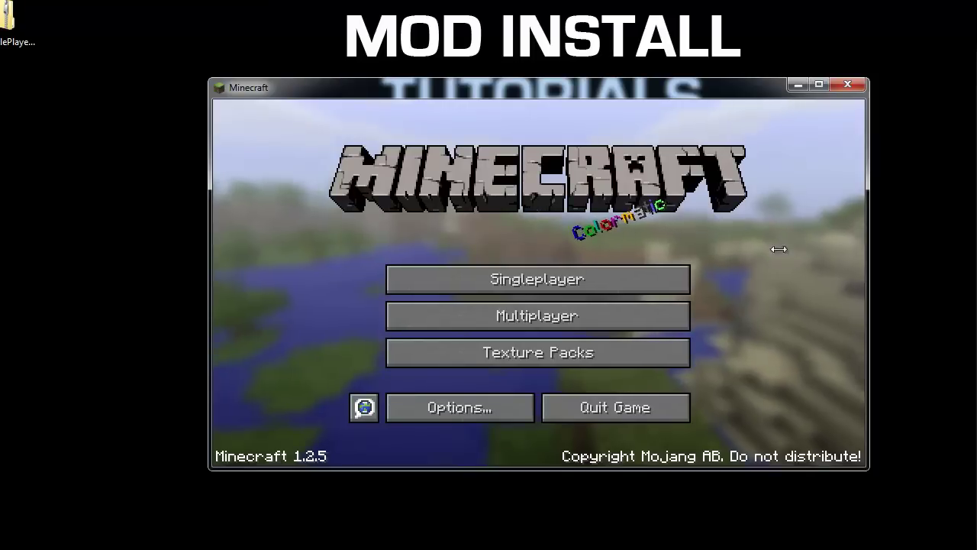
pyautogui.click(612, 282)
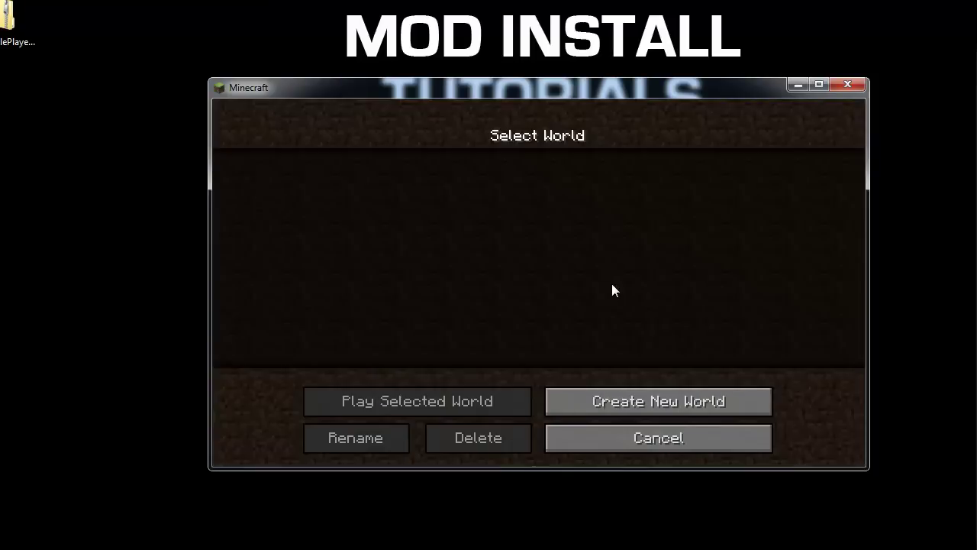
pyautogui.click(563, 400)
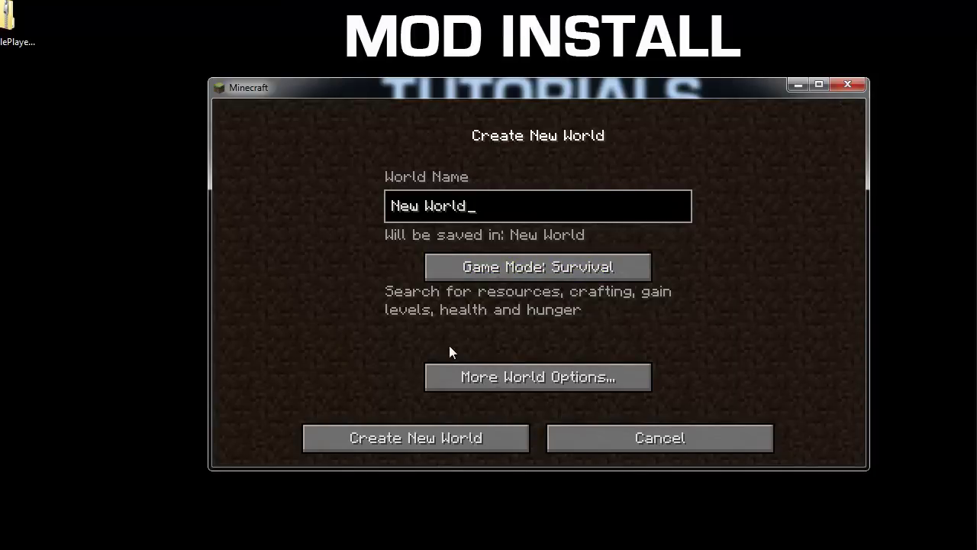
pyautogui.click(442, 432)
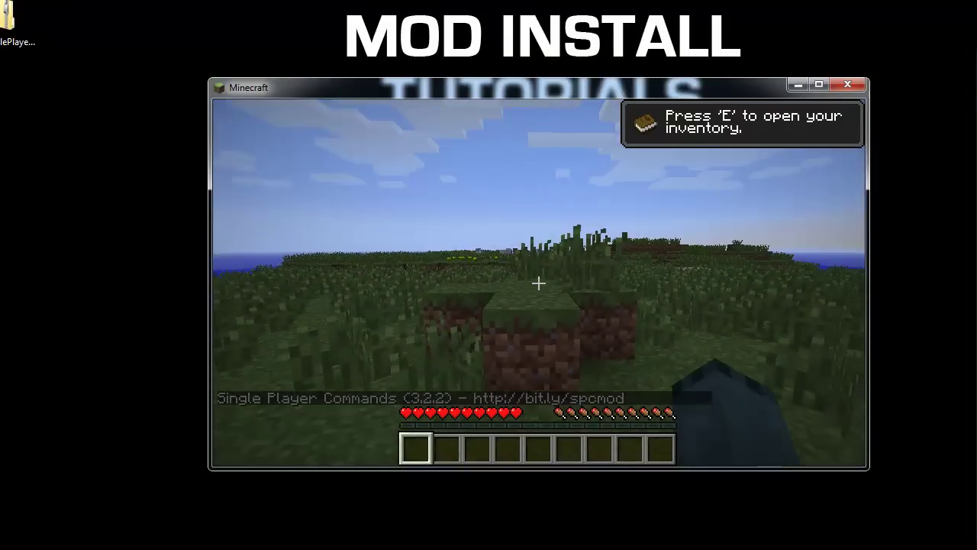
# Check the inventory once, and turn the music off and lower the sound to 19% in the game options.
pyautogui.press('e')
pyautogui.press('e')
pyautogui.press('Escape')
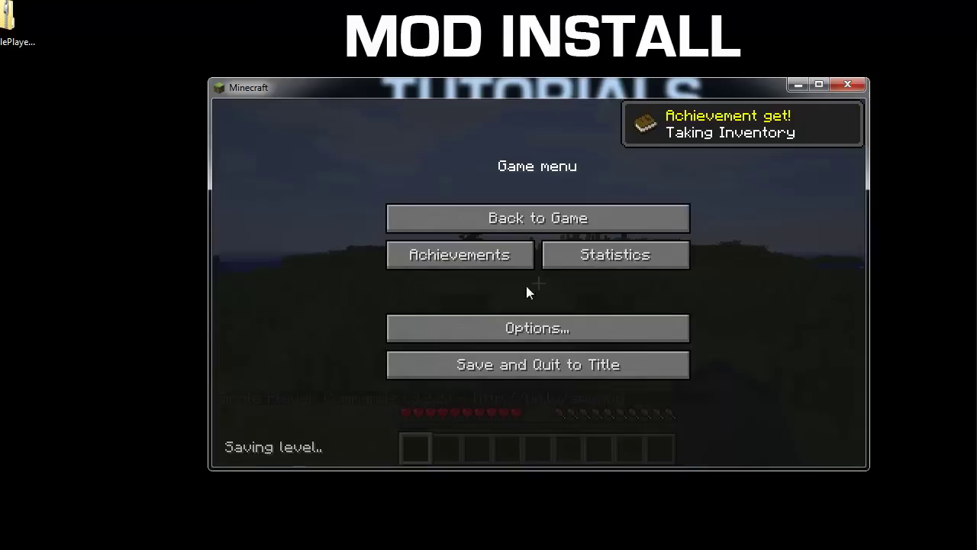
pyautogui.click(552, 326)
pyautogui.moveTo(519, 174); pyautogui.dragTo(154, 145)
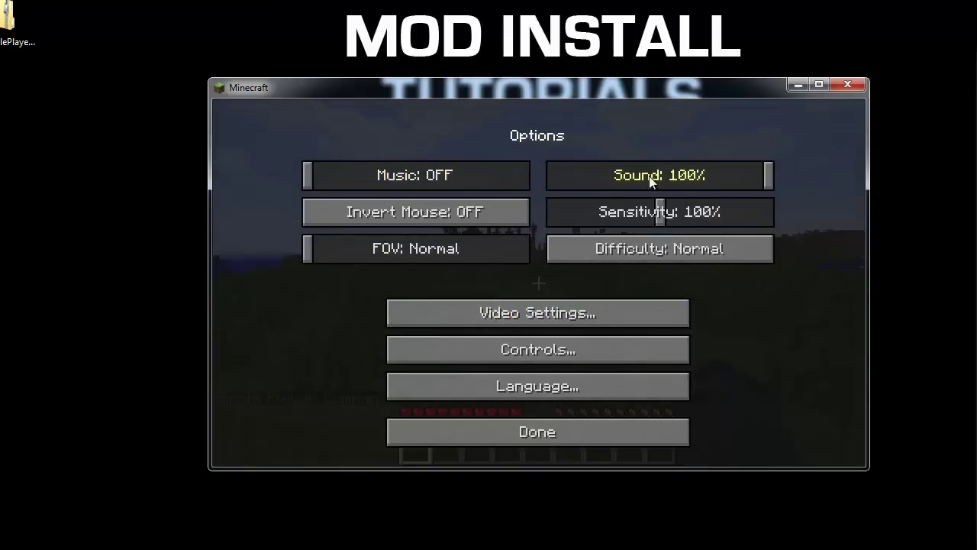
pyautogui.moveTo(649, 175); pyautogui.dragTo(593, 178)
# Set the video settings to Max FPS performance, Bright brightness, Normal GUI scale and clouds off, and return to the game.
pyautogui.click(527, 317)
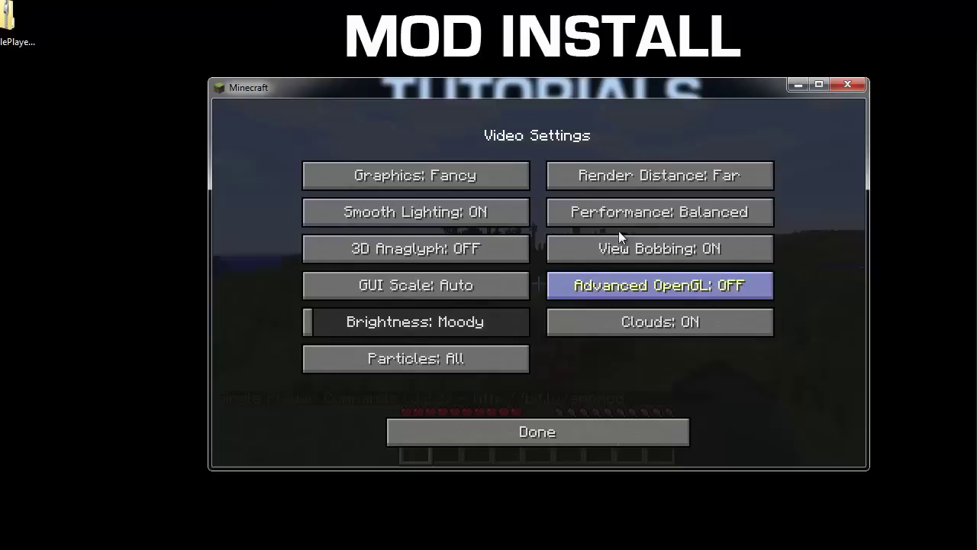
pyautogui.doubleClick(629, 215)
pyautogui.click(629, 214)
pyautogui.click(629, 215)
pyautogui.click(629, 214)
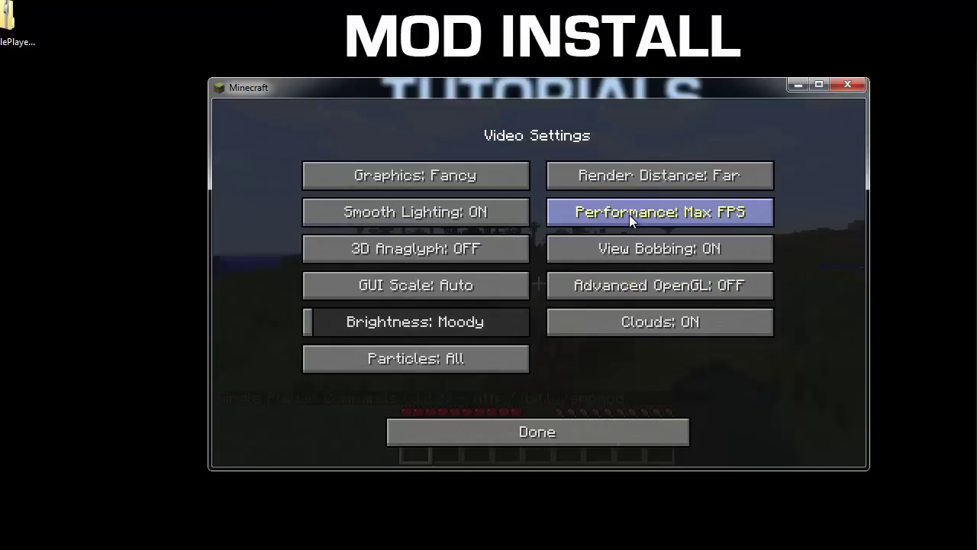
pyautogui.moveTo(306, 319); pyautogui.dragTo(562, 319)
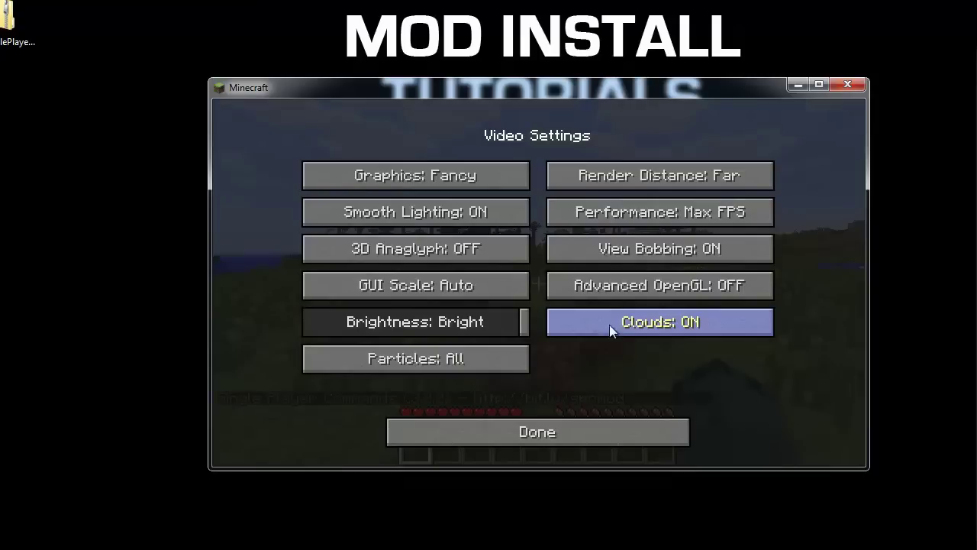
pyautogui.click(466, 290)
pyautogui.click(461, 218)
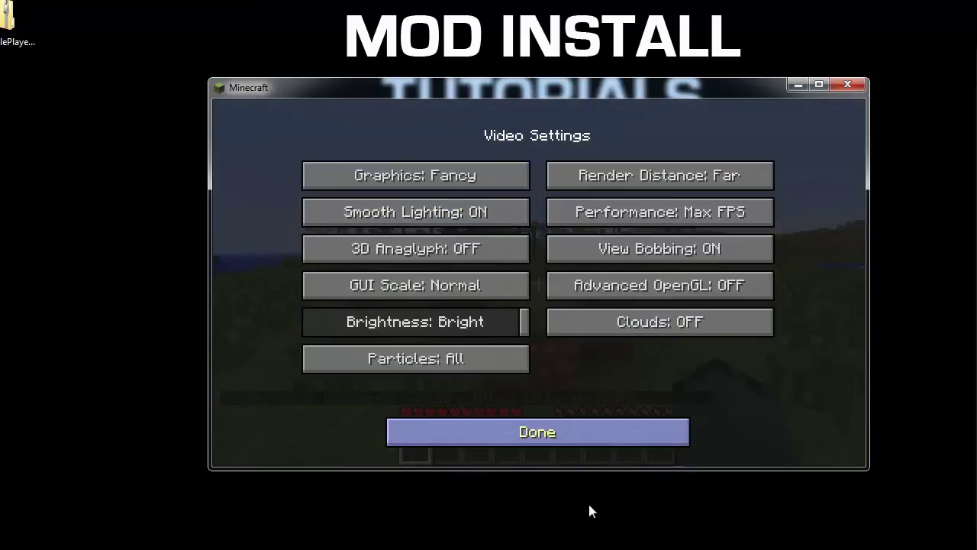
pyautogui.click(534, 428)
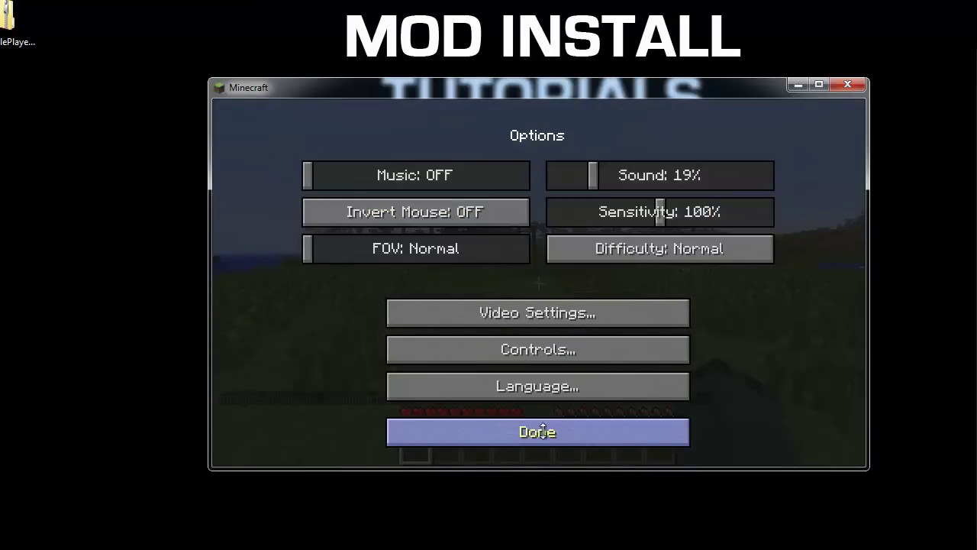
pyautogui.click(545, 433)
pyautogui.click(575, 222)
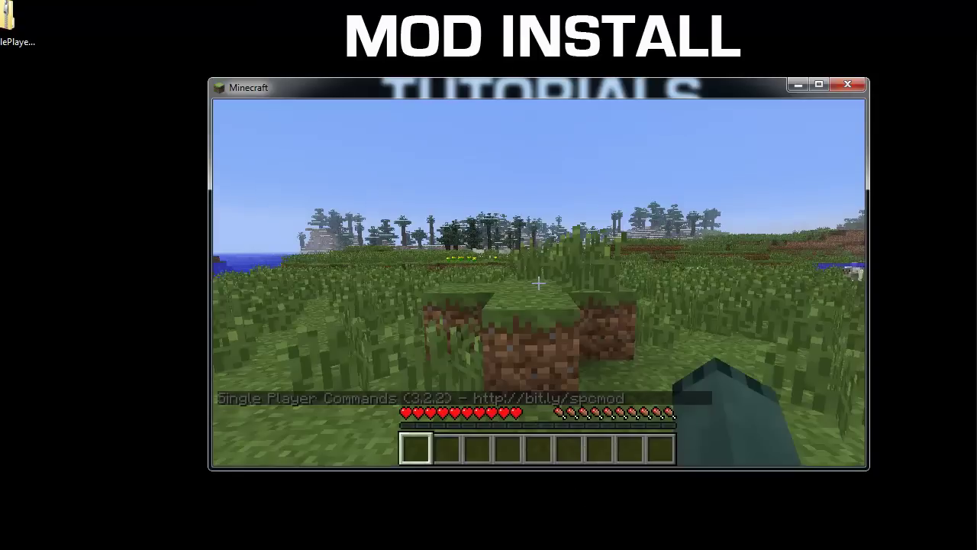
# Walk forward across the grass, enable flying with the chat command fly, and rise above the meadow.
pyautogui.press('w')
pyautogui.press('space')
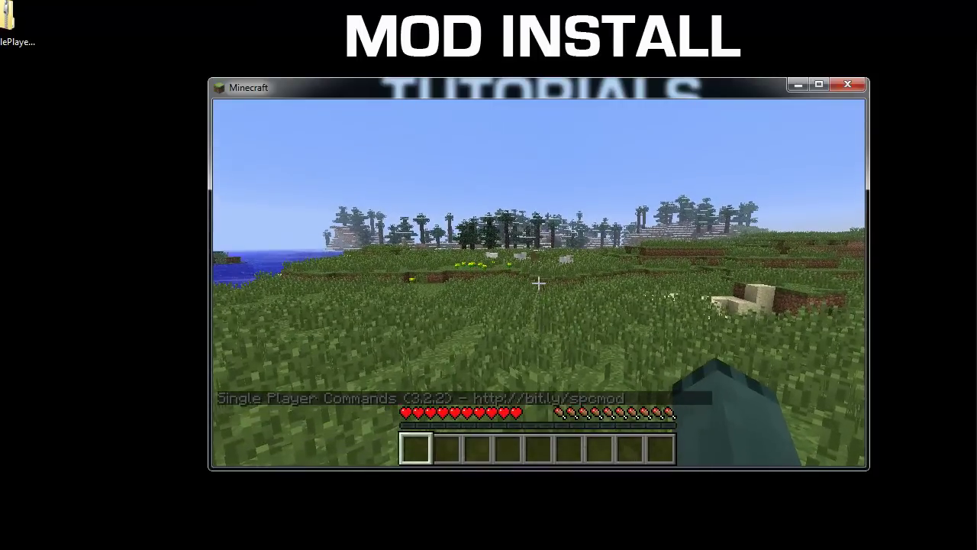
pyautogui.press('t')
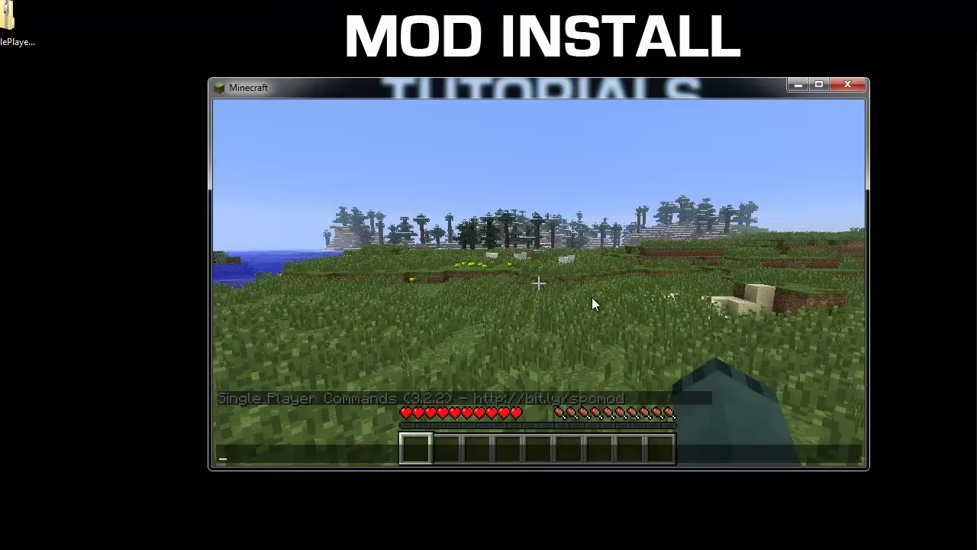
pyautogui.write('fly')
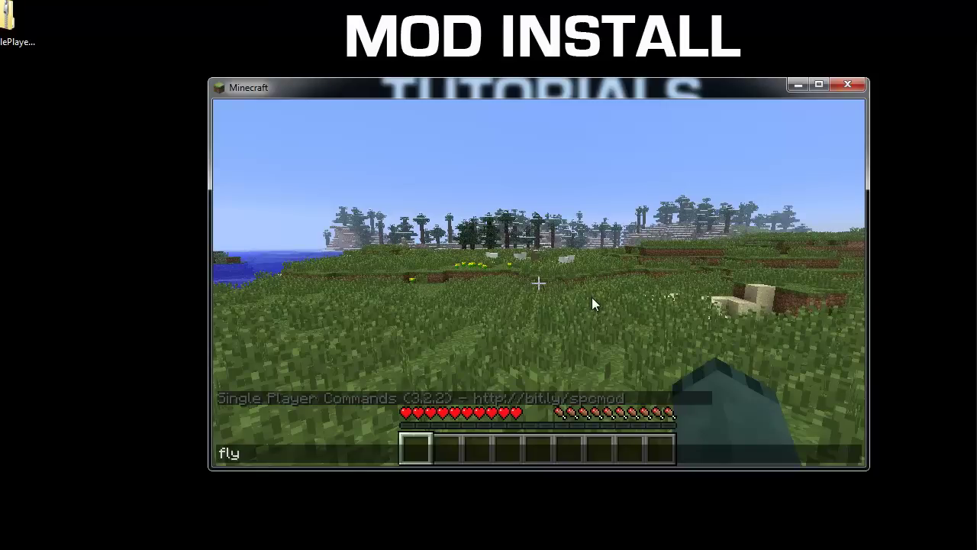
pyautogui.press('Return')
pyautogui.press('space')
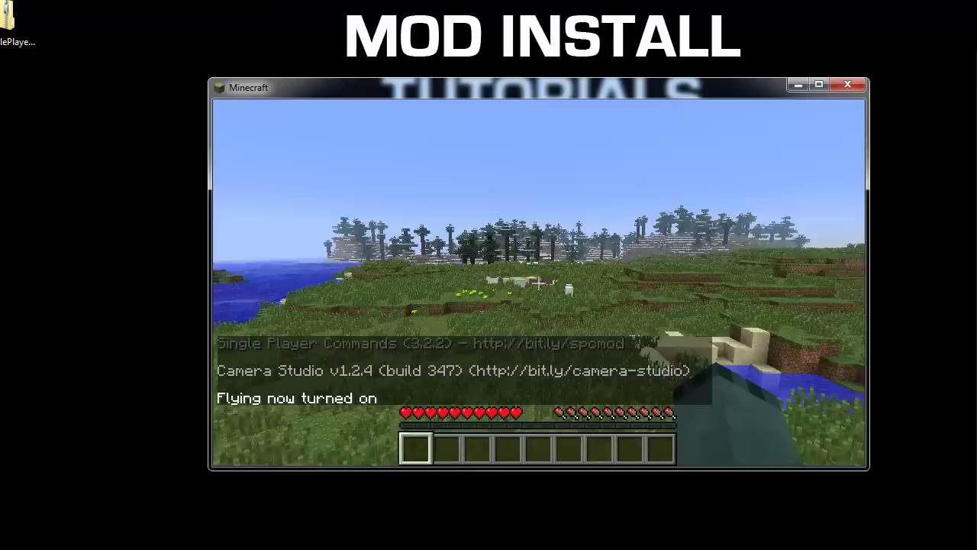
pyautogui.press('space')
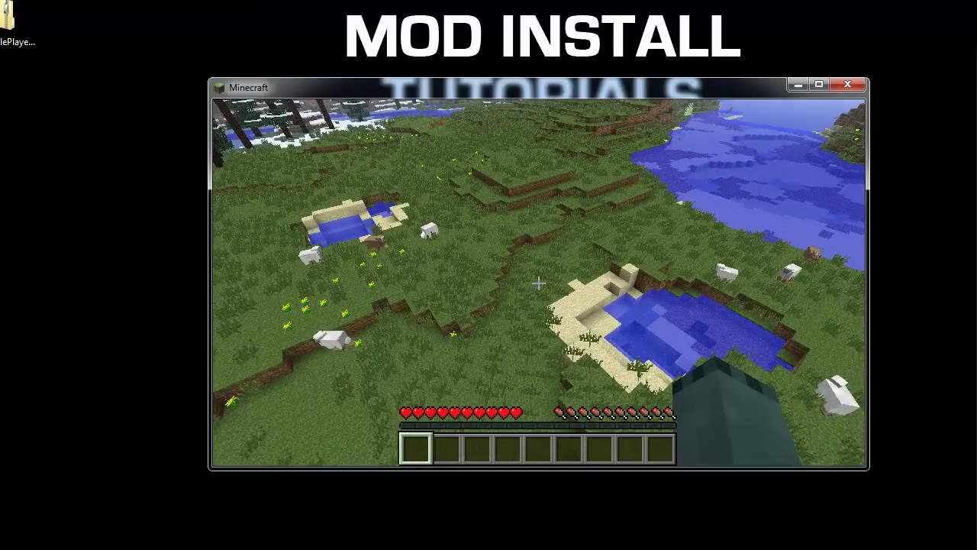
# Turn on noclip mode with the chat command noclip, correcting the mistyped command nocli[.
pyautogui.write('tnoclip')
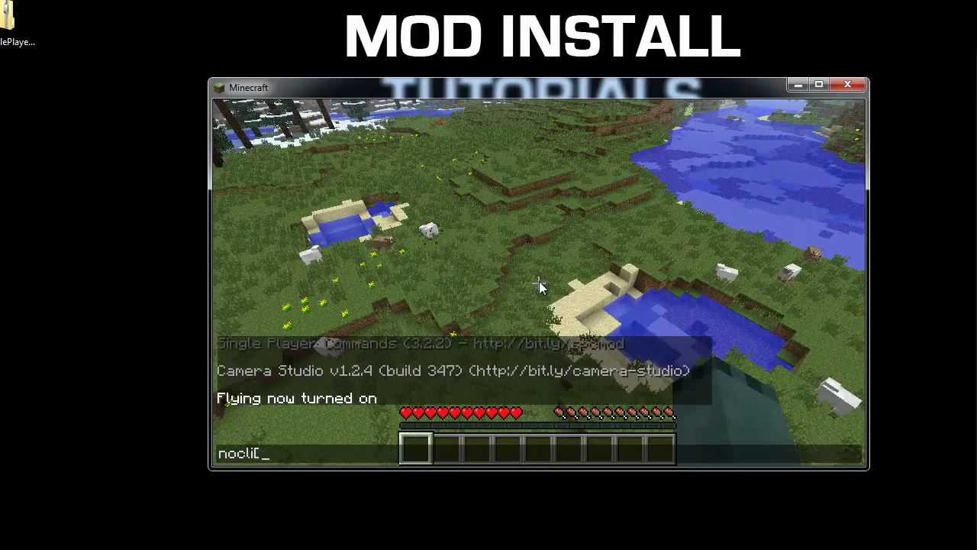
pyautogui.press('Return')
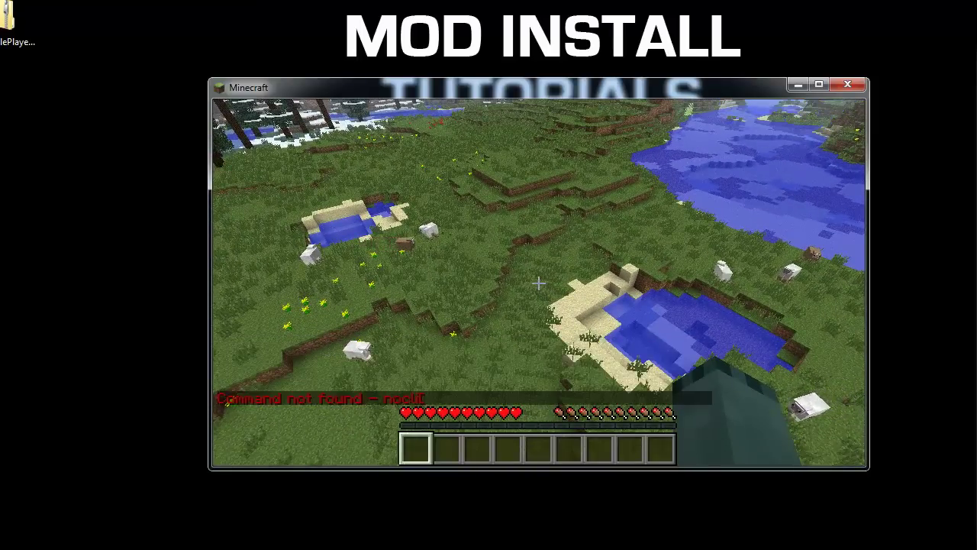
pyautogui.press('t')
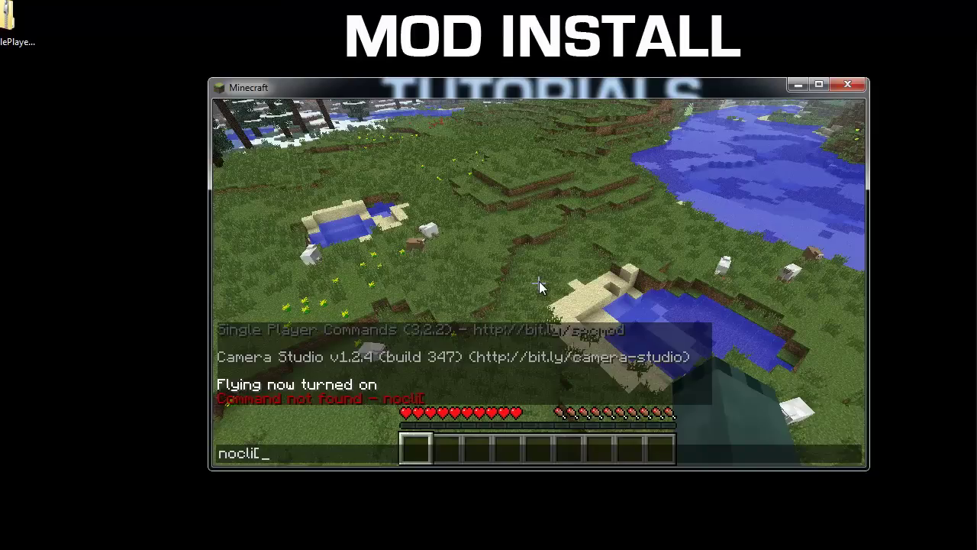
pyautogui.press('Return')
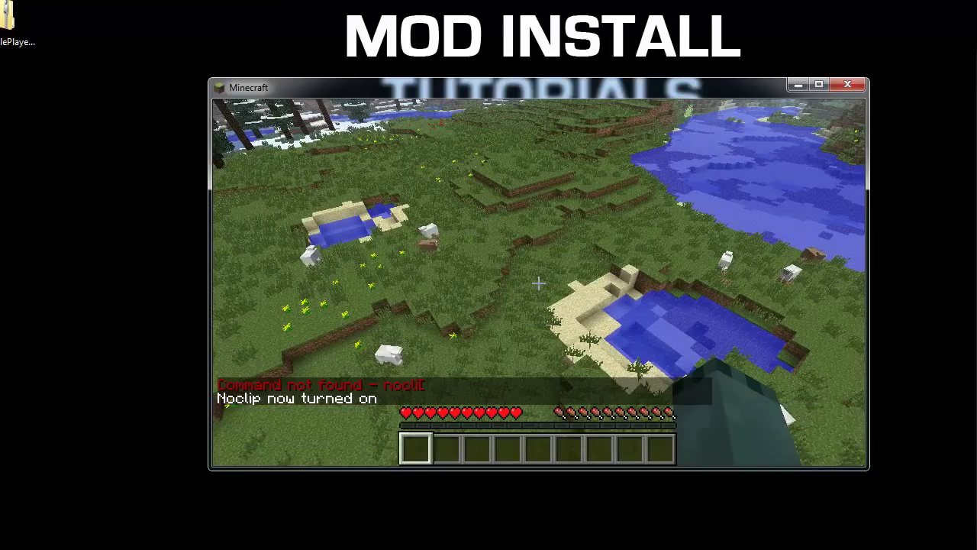
# Test flying with noclip by descending to the grass and climbing back up over the coastline.
pyautogui.press('w')
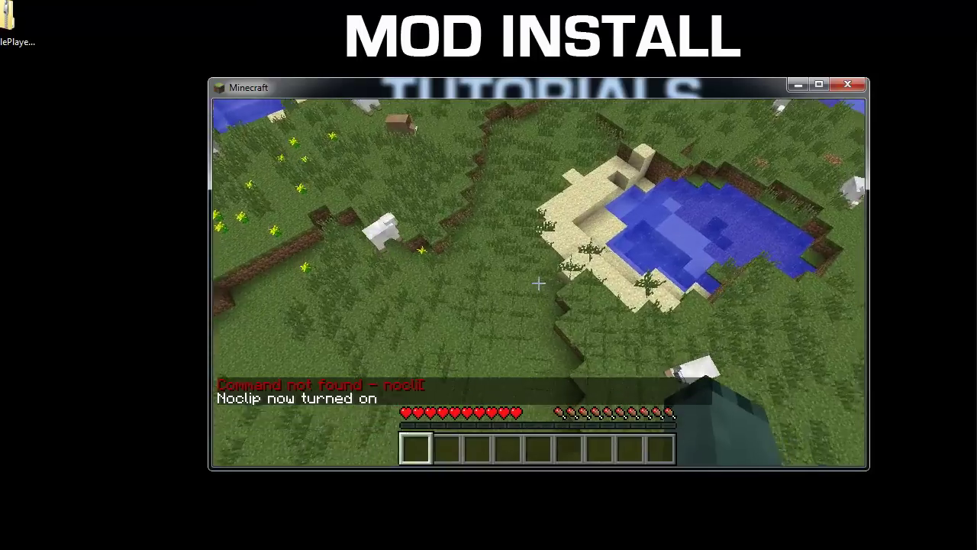
pyautogui.press('w')
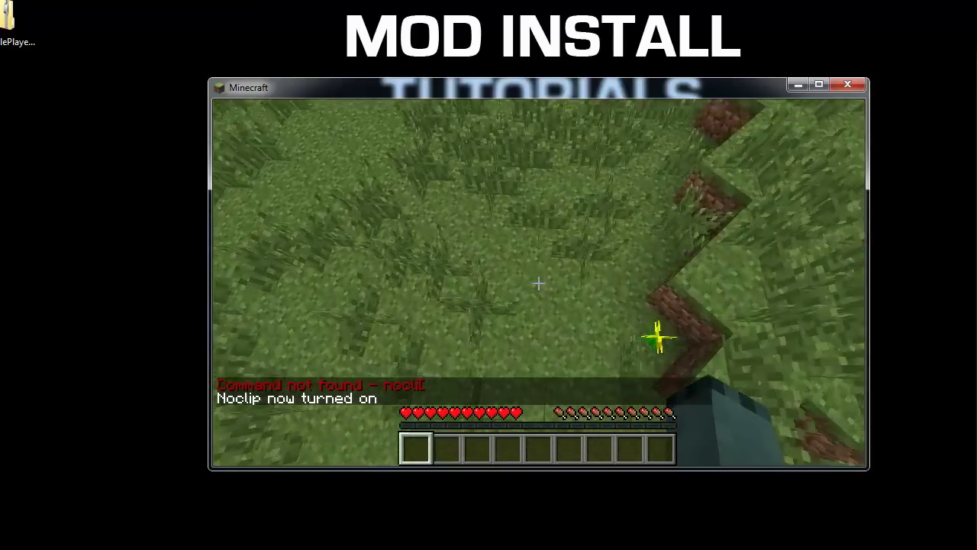
pyautogui.press('w')
pyautogui.press('space')
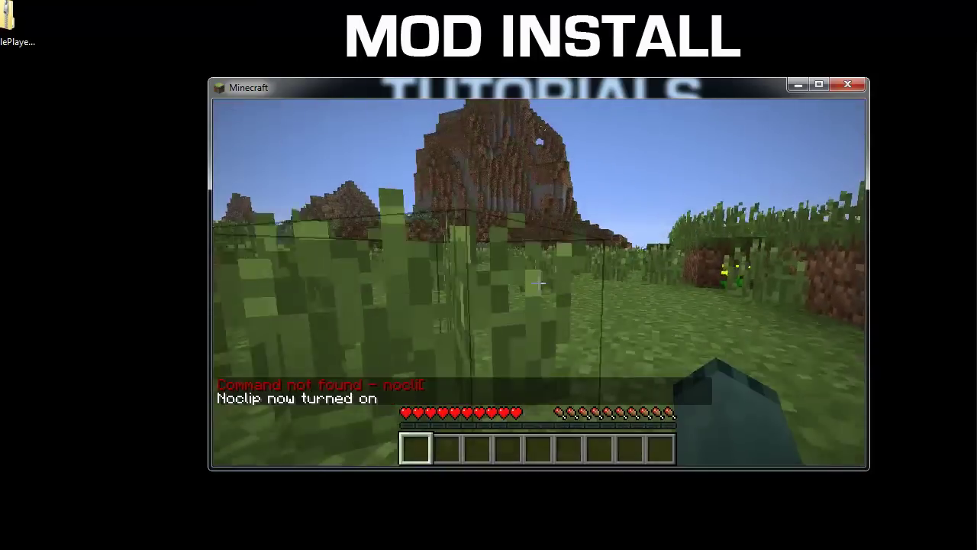
pyautogui.press('w')
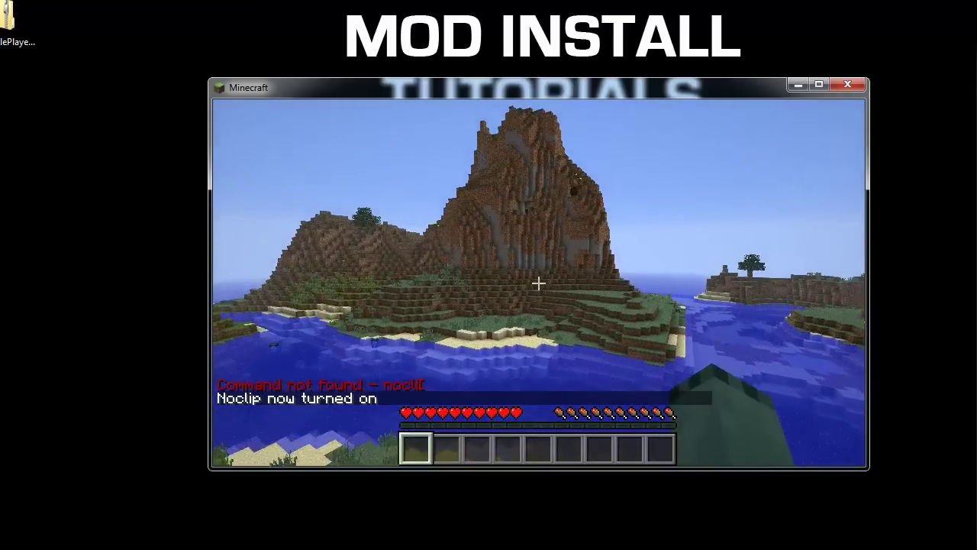
pyautogui.press('w')
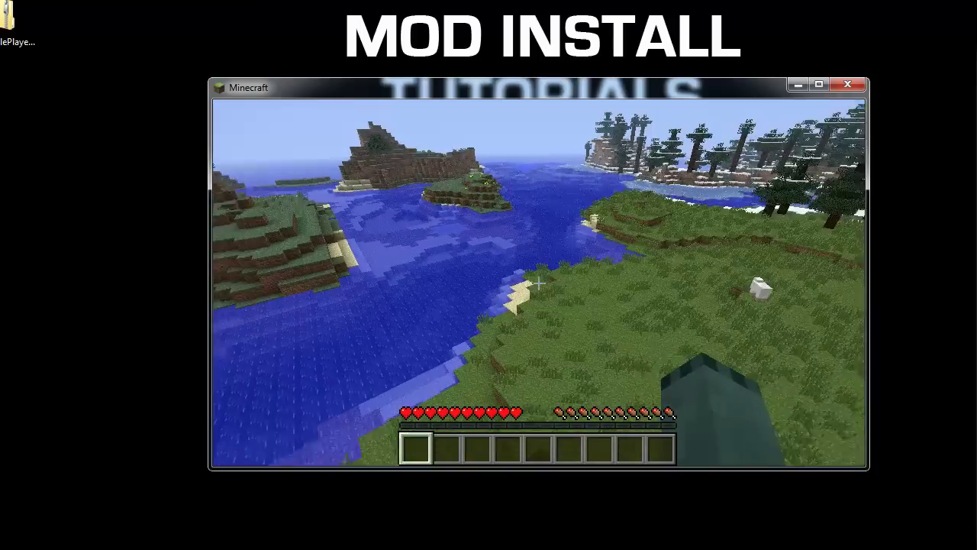
# Fly to the tall dirt mountain across the water and move along its terraced grassy slope.
pyautogui.press('space')
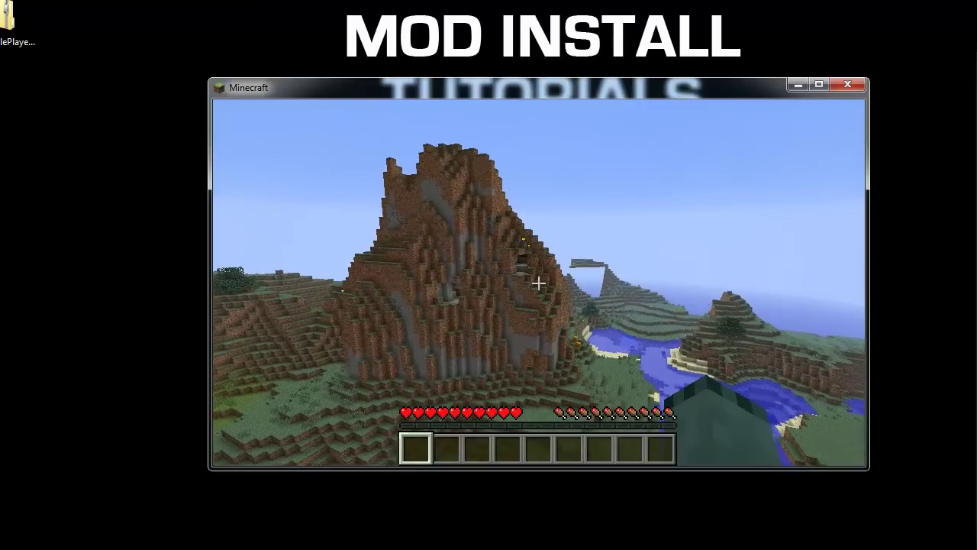
pyautogui.press('w')
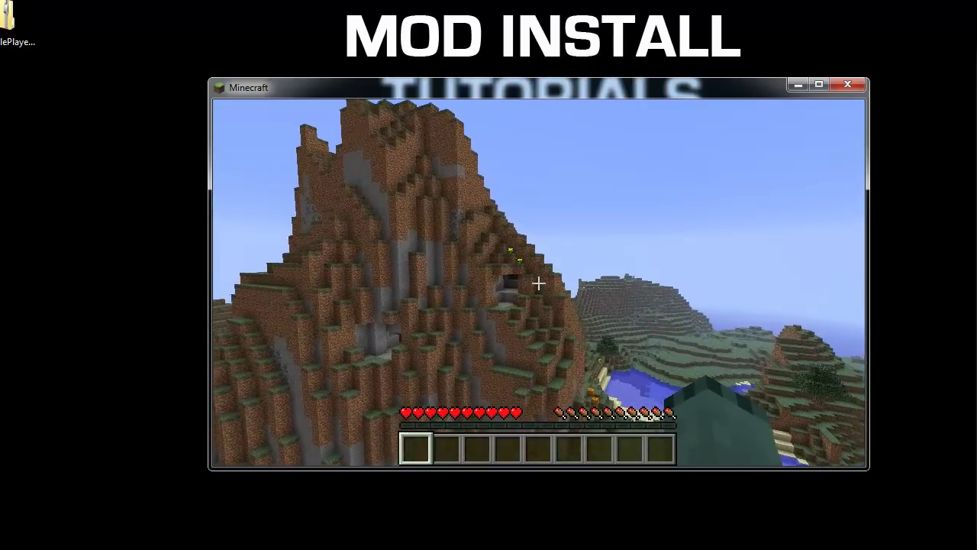
pyautogui.press('w')
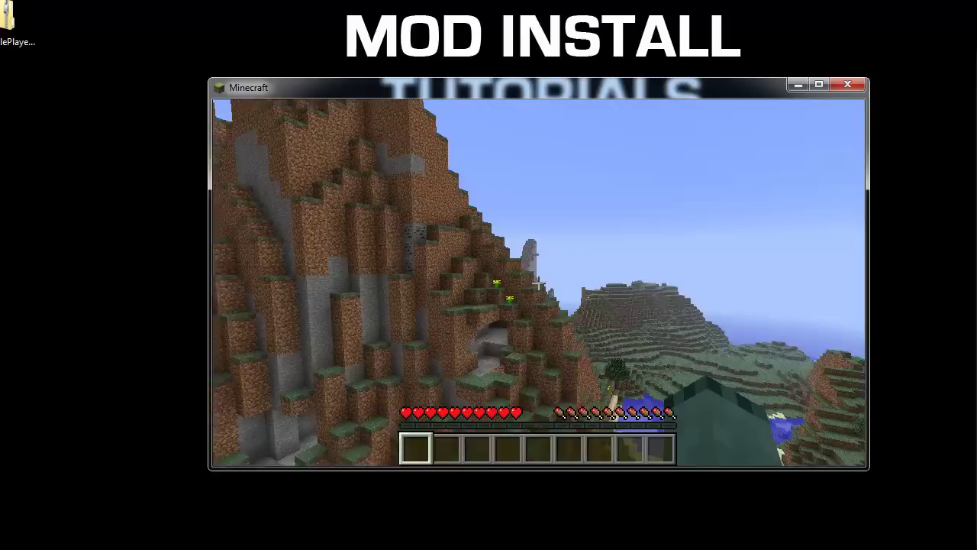
pyautogui.press('w')
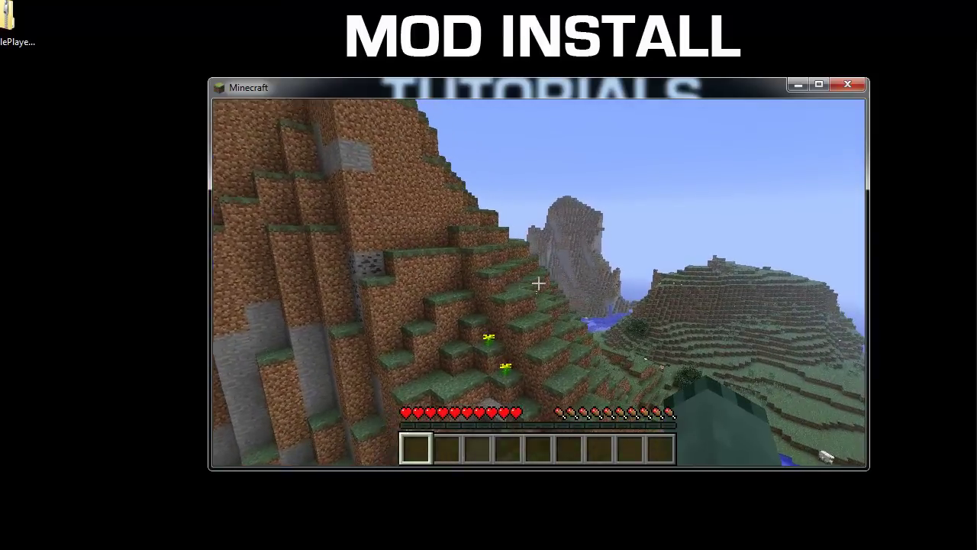
pyautogui.press('w')
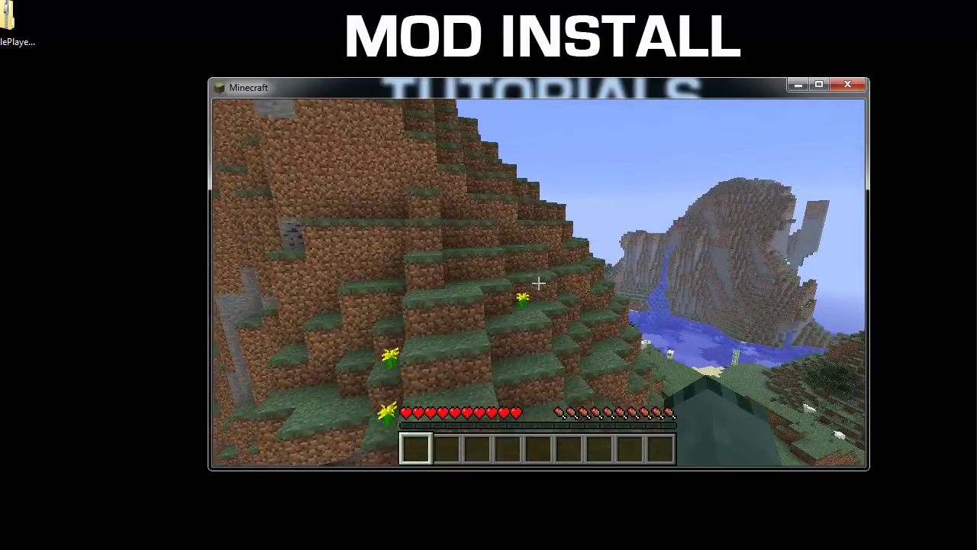
pyautogui.press('w')
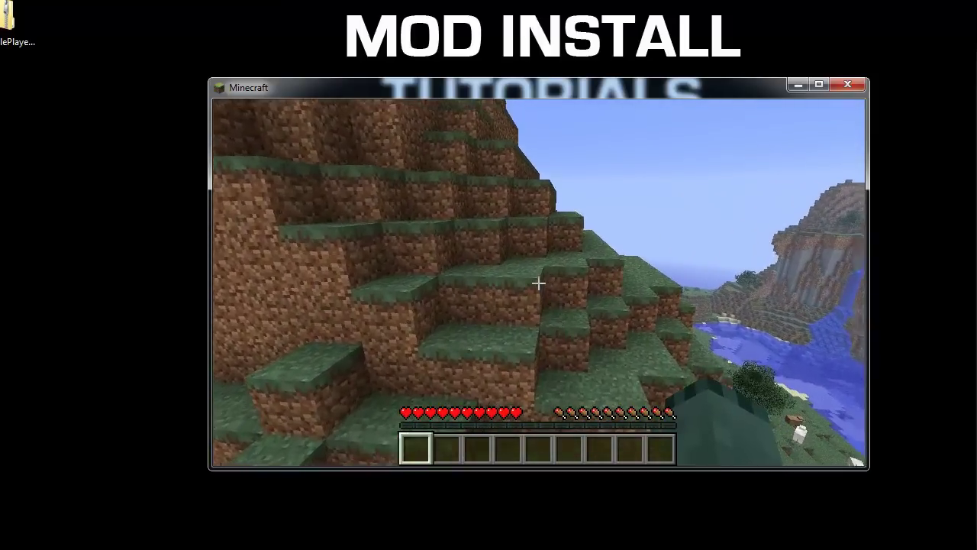
pyautogui.press('space')
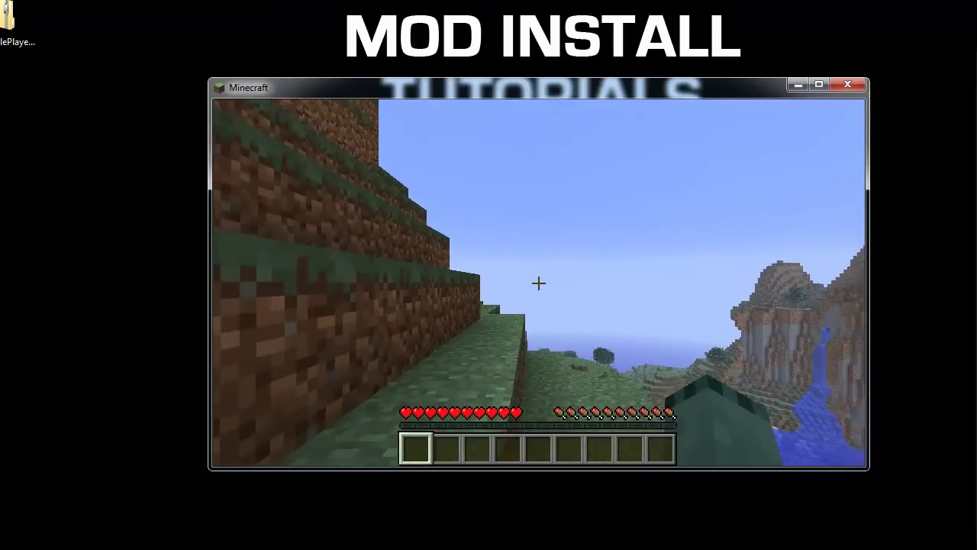
pyautogui.press('w')
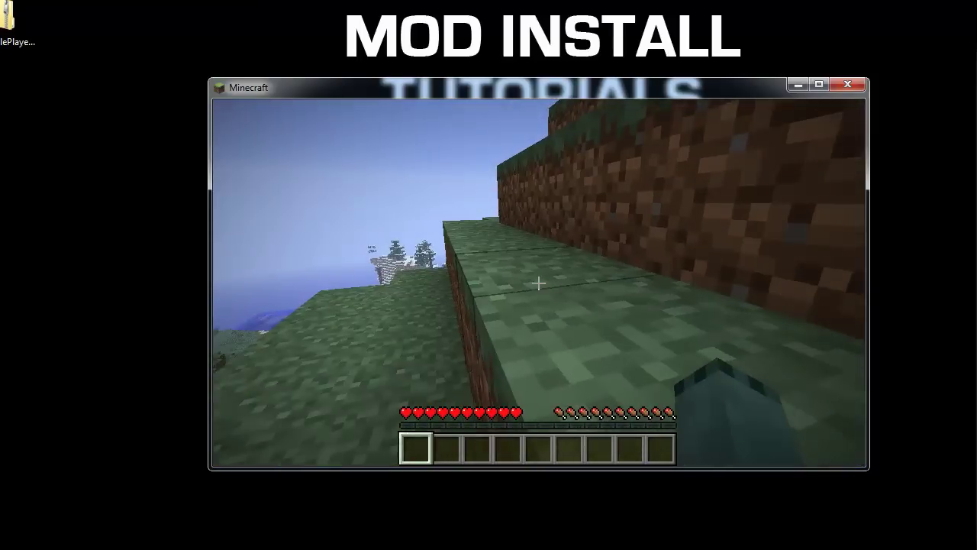
pyautogui.press('w')
pyautogui.press('space')
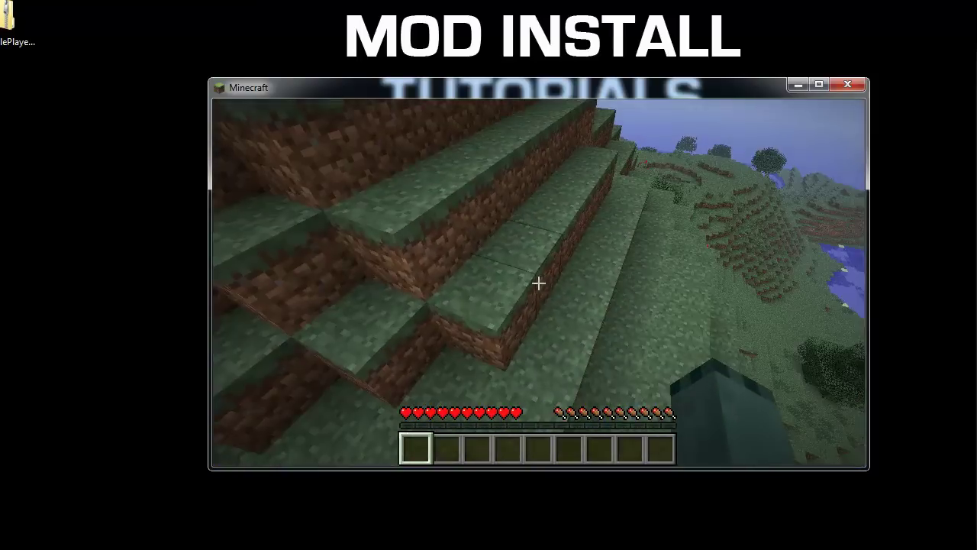
# Back away from the terraced dirt mountain and strafe until its whole height is framed against the sky.
pyautogui.press('w')
pyautogui.press('space')
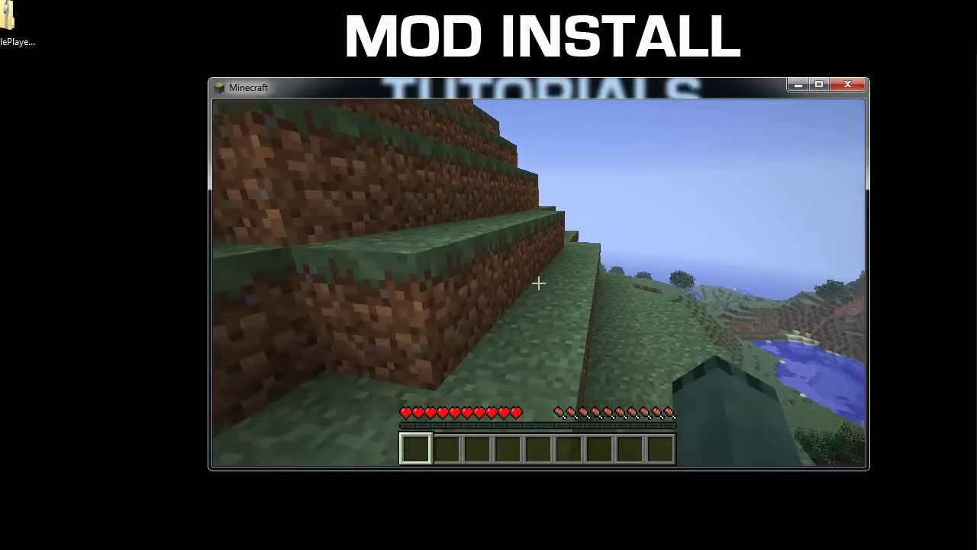
pyautogui.press('s')
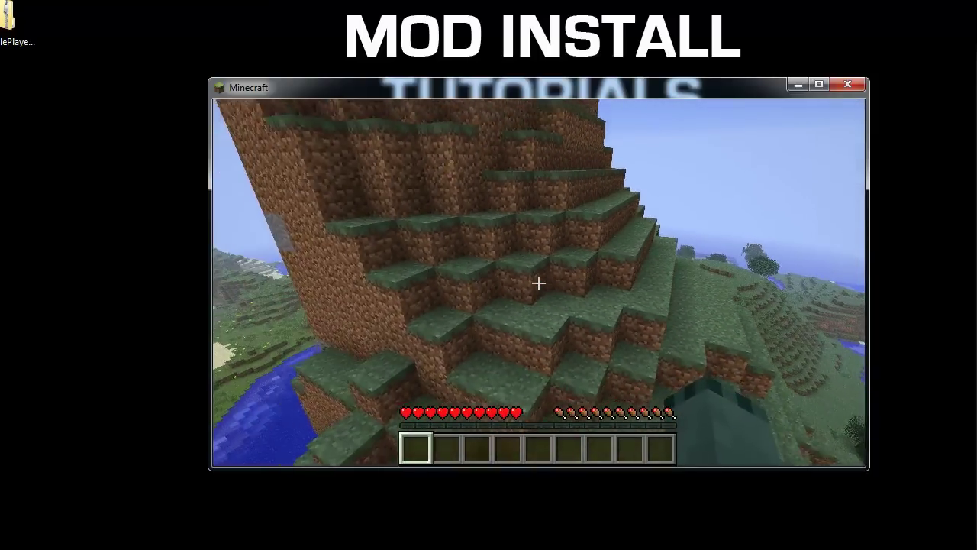
pyautogui.press('s')
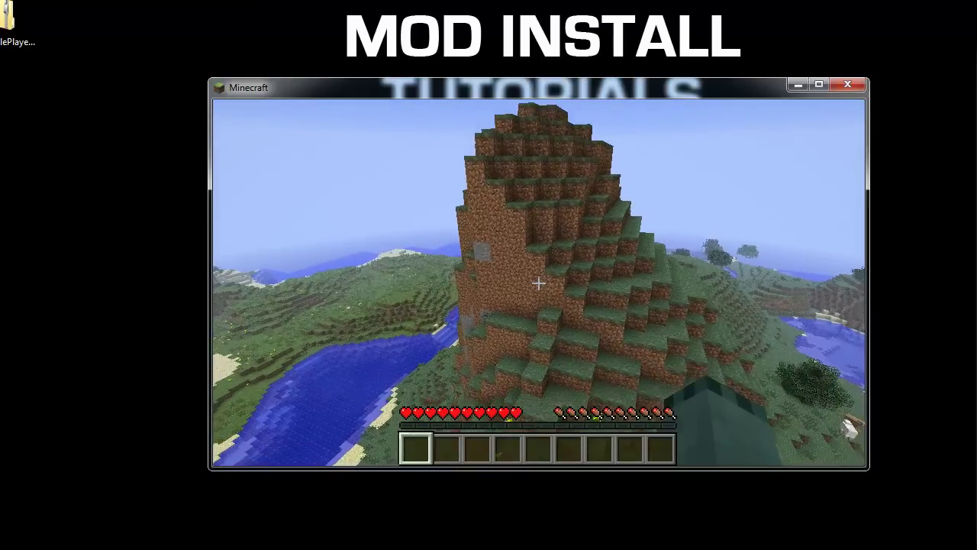
pyautogui.press('s')
pyautogui.press('d')
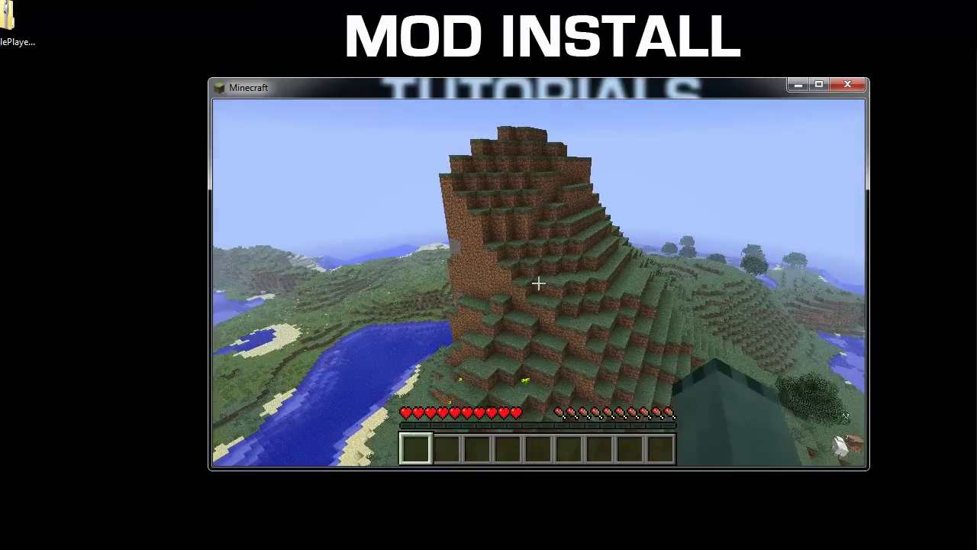
pyautogui.press('d')
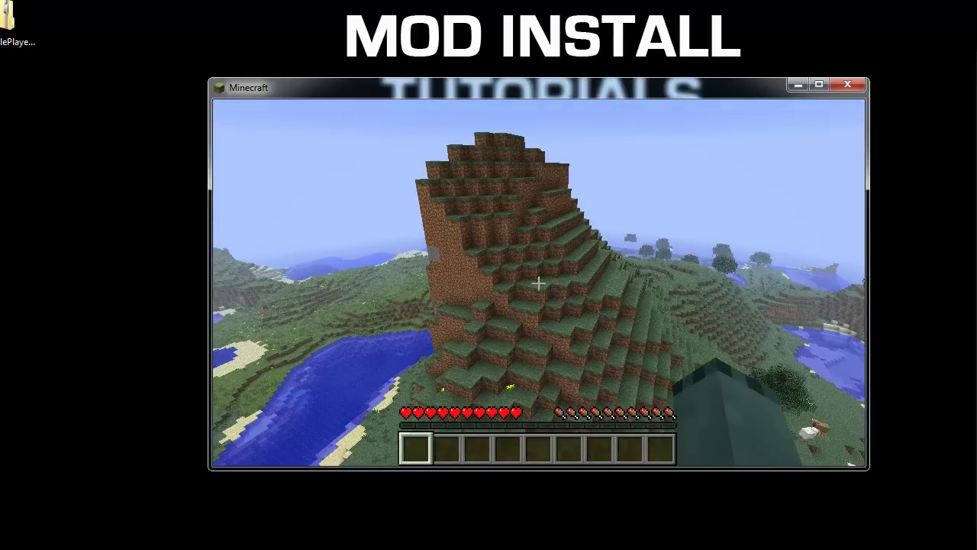
pyautogui.press('d')
# Register the first camera point at this view of the mountain with the chat command /cam p.
pyautogui.press('t')
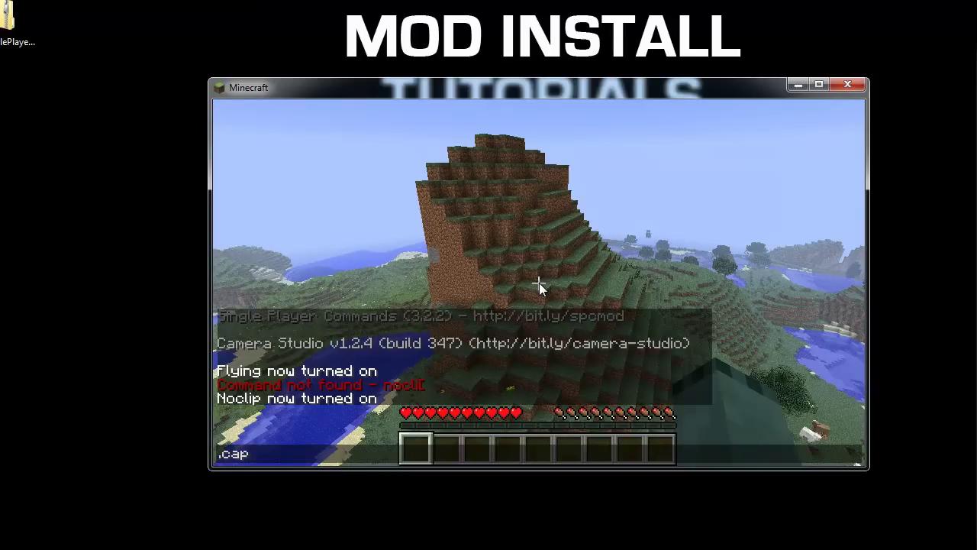
pyautogui.write('/')
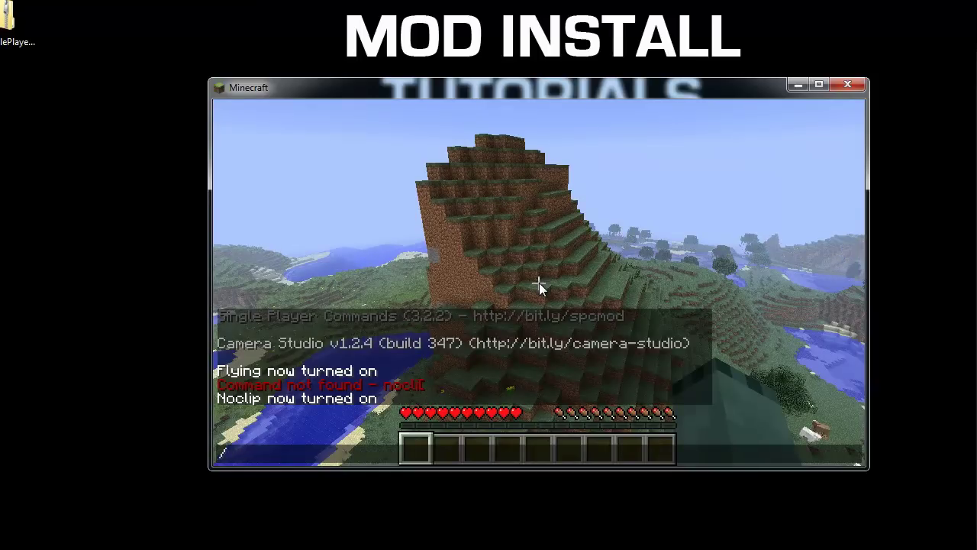
pyautogui.write('cam p')
pyautogui.press('Return')
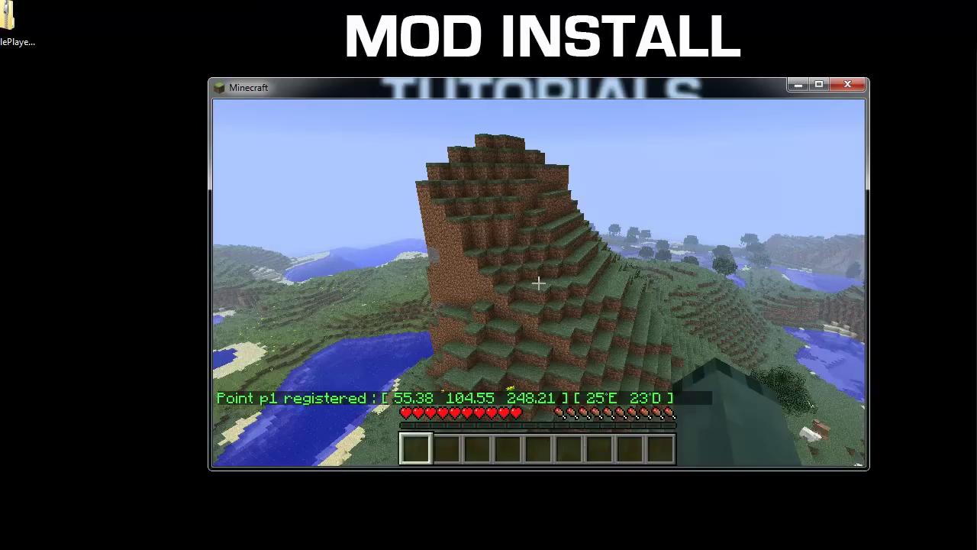
# Circle sideways to the mountain's broad terraced face and register a second camera point with /cam p.
pyautogui.press('d')
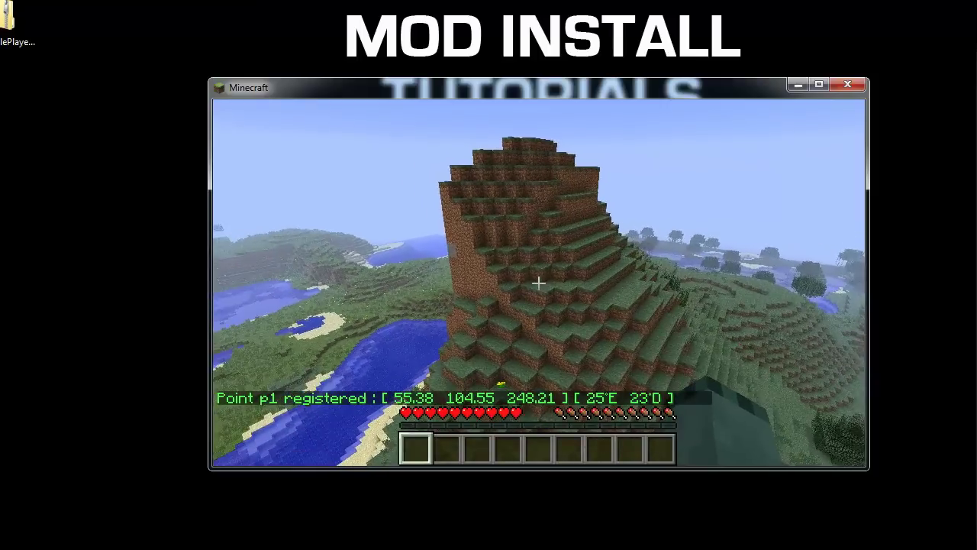
pyautogui.press('d')
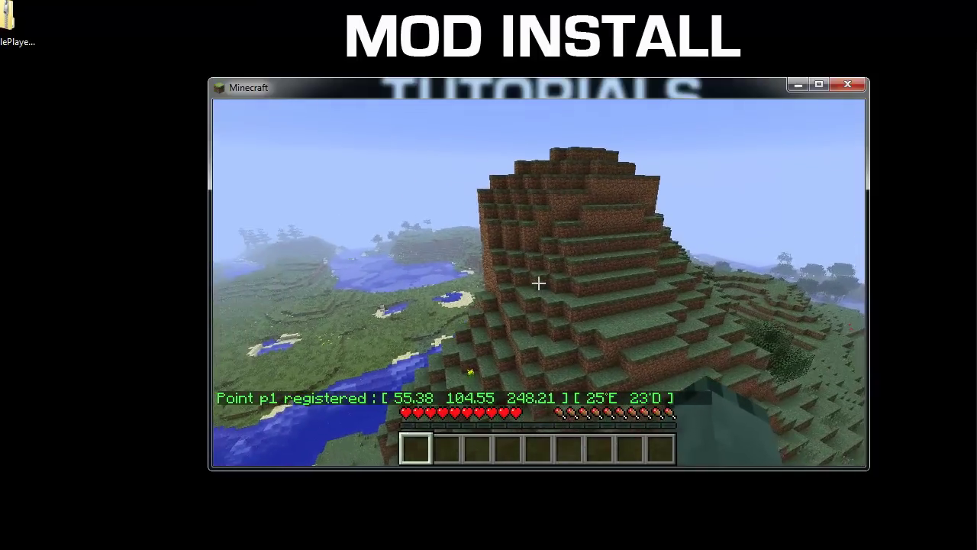
pyautogui.press('d')
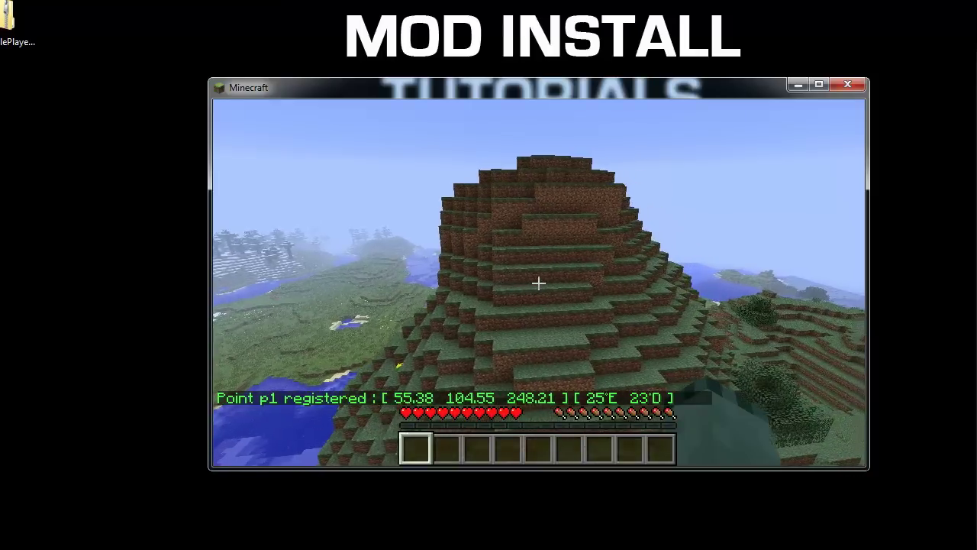
pyautogui.press('t')
pyautogui.press('Up')
pyautogui.press('Up')
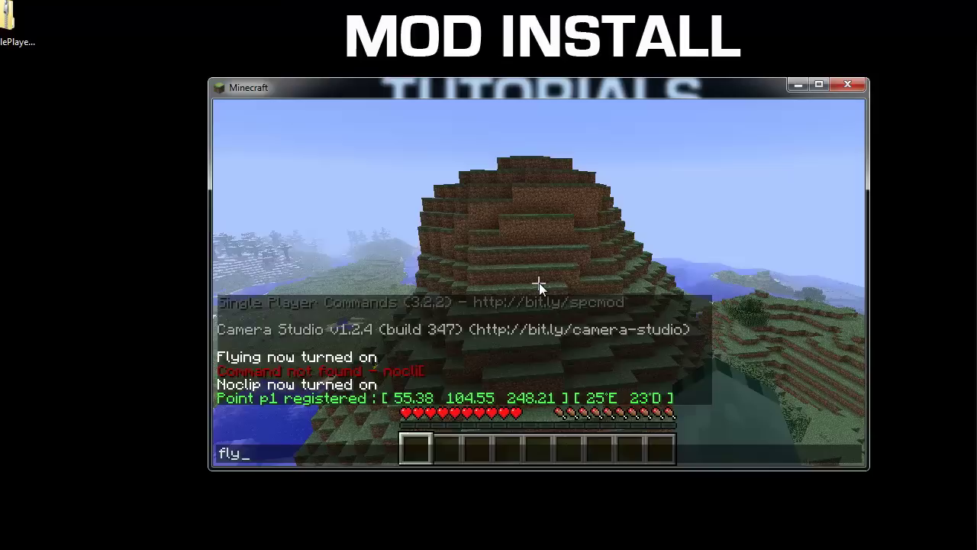
pyautogui.write('/')
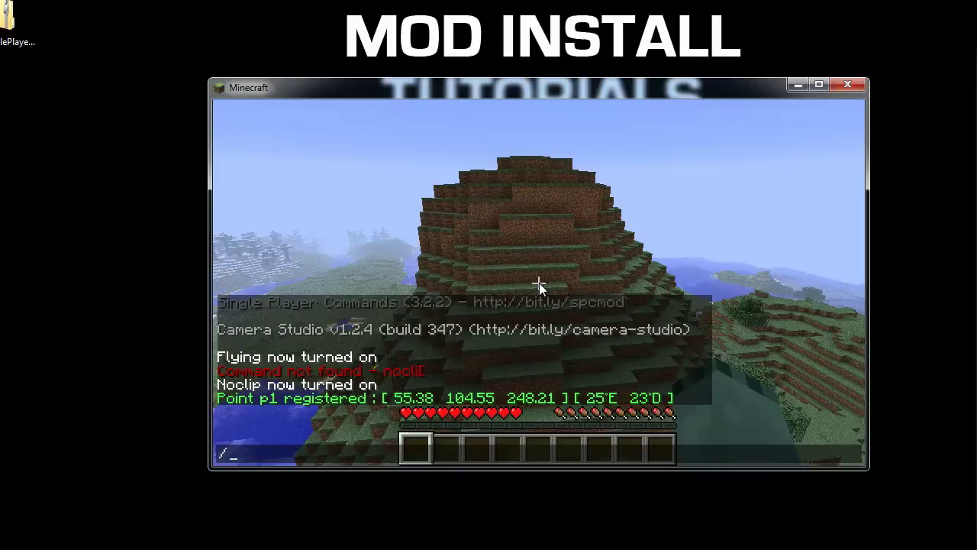
pyautogui.write('cam p')
pyautogui.press('Return')
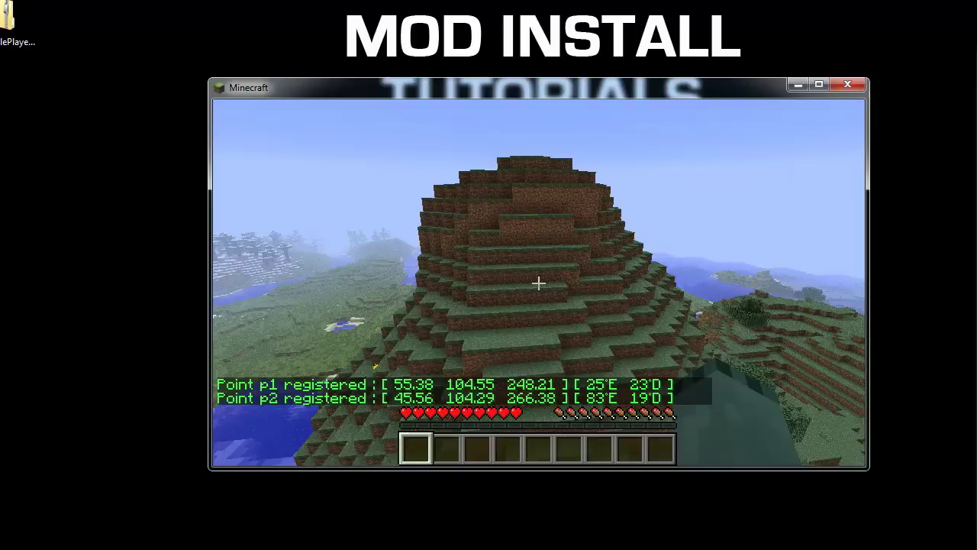
# Circle further around the mountain, keeping it centred, and register a third camera point with /cam p.
pyautogui.press('d')
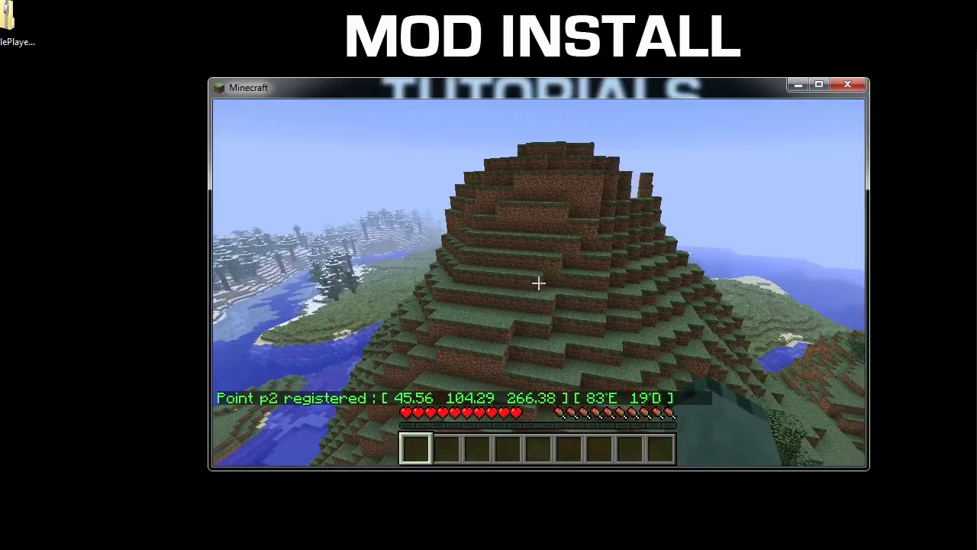
pyautogui.press('d')
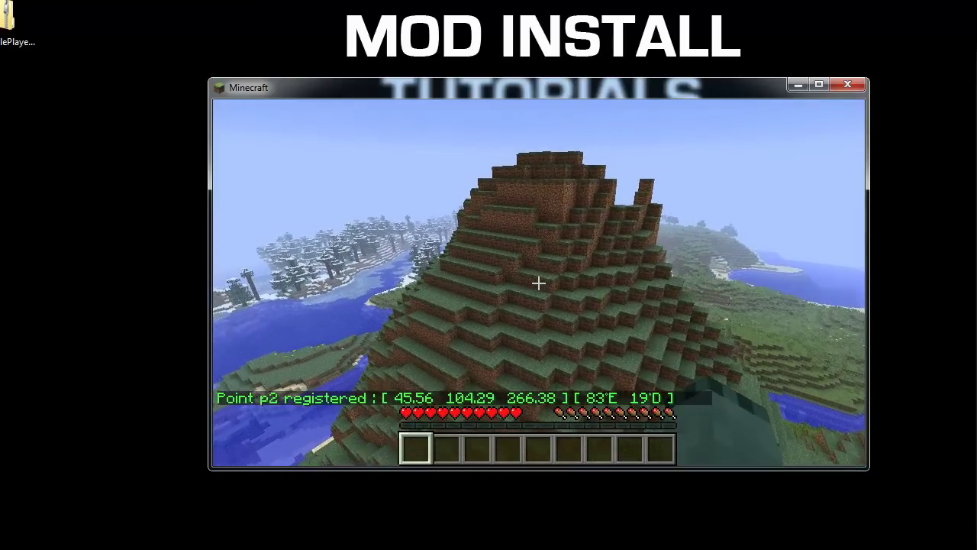
pyautogui.press('t')
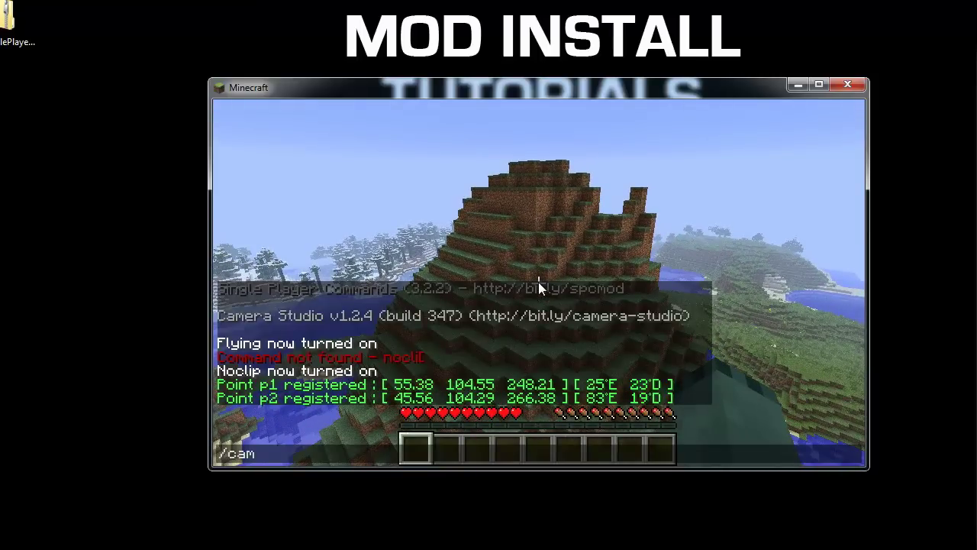
pyautogui.write('/cam p')
pyautogui.press('Return')
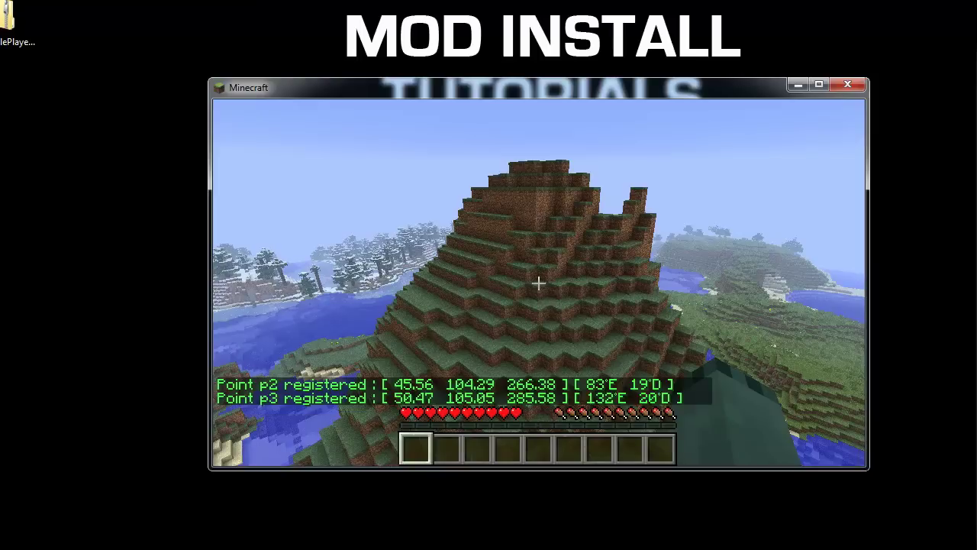
# Register the curve path through the three points with /cam s and play it over 20 seconds with /cam start 20s.
pyautogui.press('t')
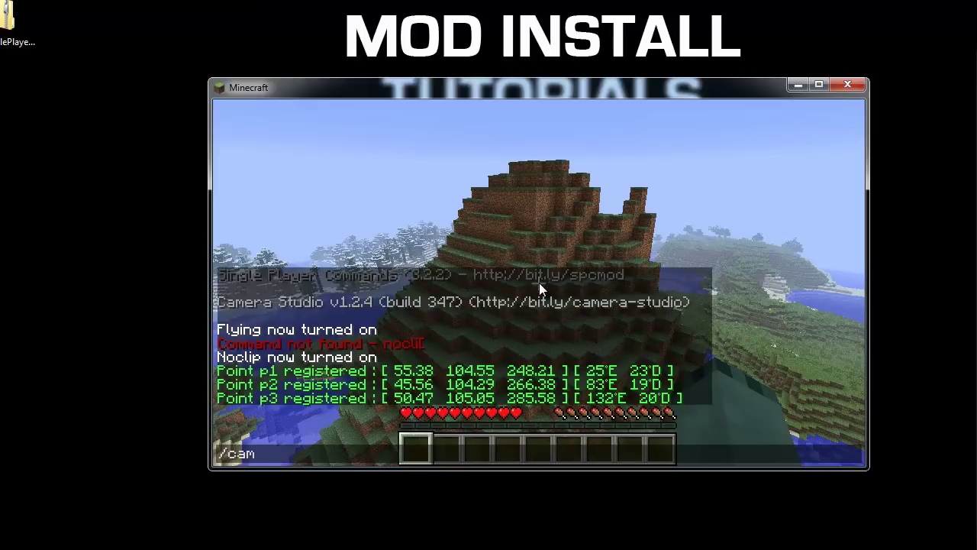
pyautogui.write('/cam s')
pyautogui.press('Return')
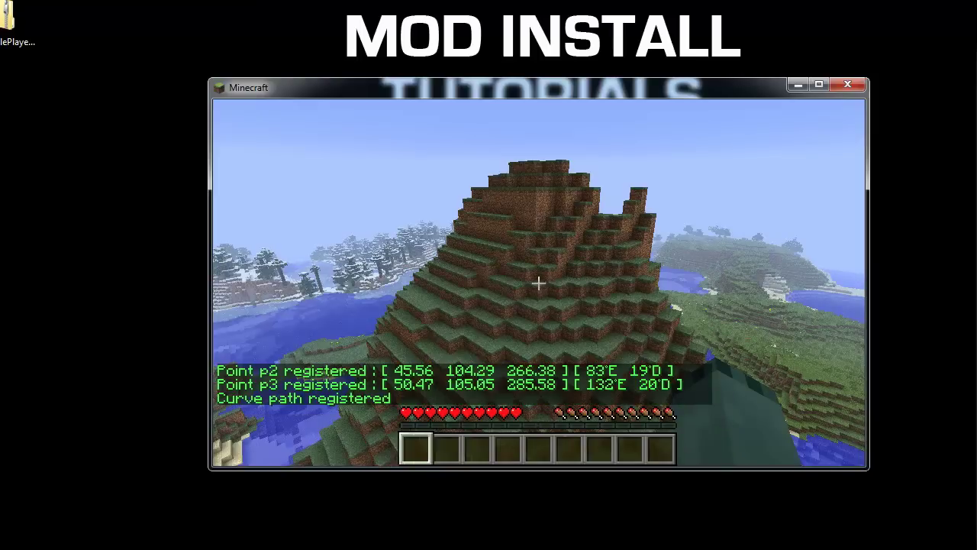
pyautogui.press('t')
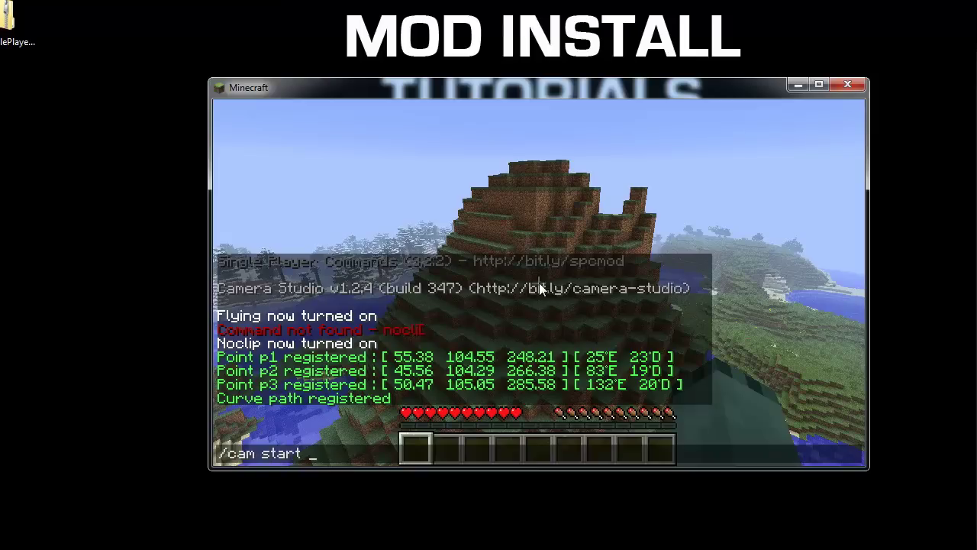
pyautogui.write('/cam start 20s')
pyautogui.press('Return')
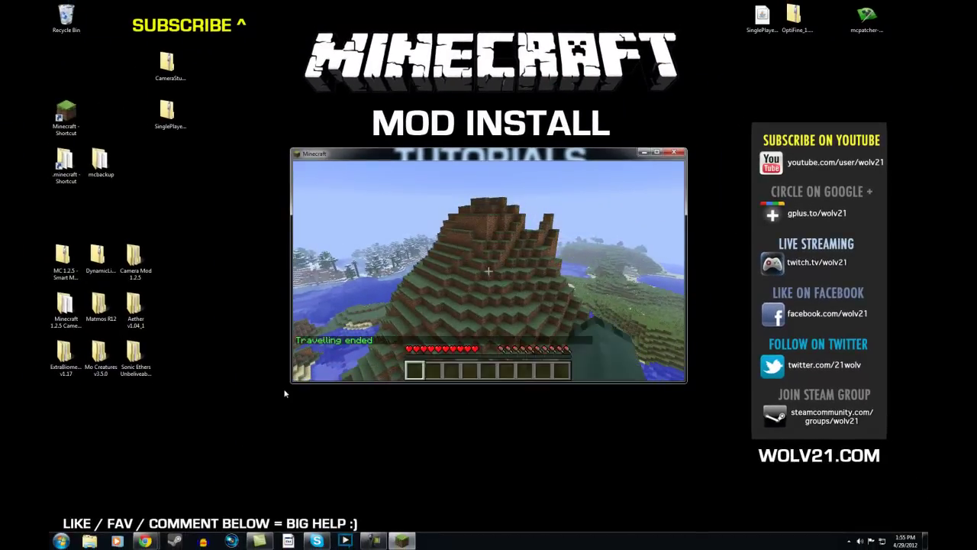
# Fly forward and up over the mountain's summit, looking down on the surrounding rivers and snowy forest.
pyautogui.press('w')
pyautogui.press('space')
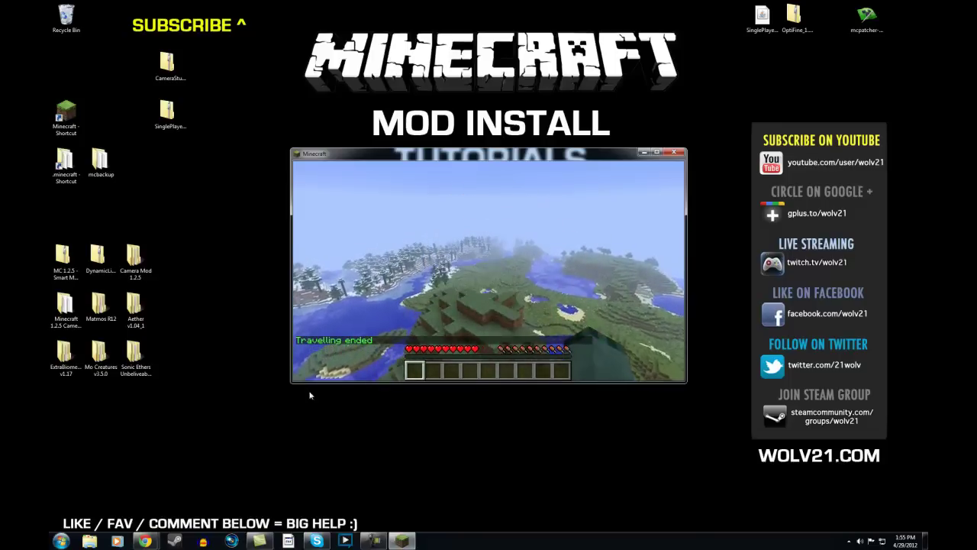
pyautogui.press('w')
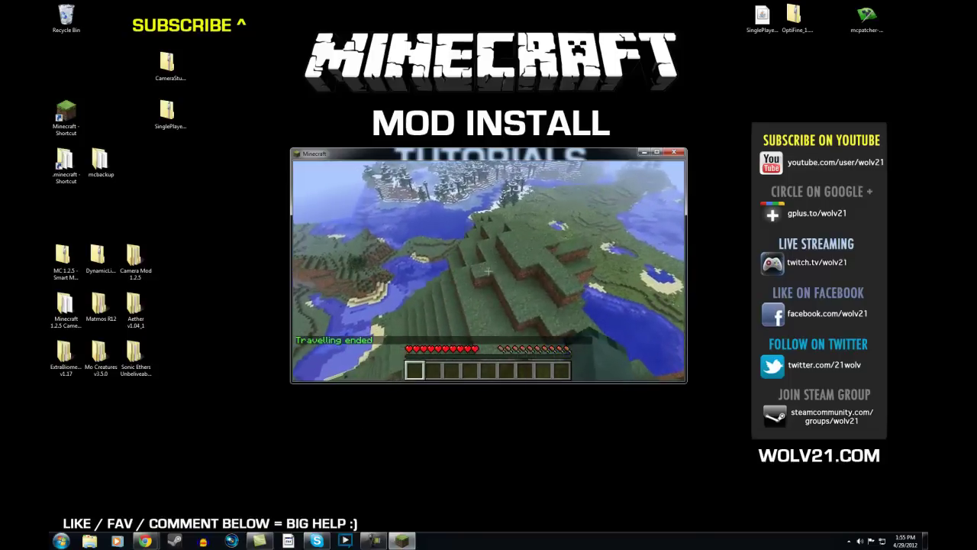